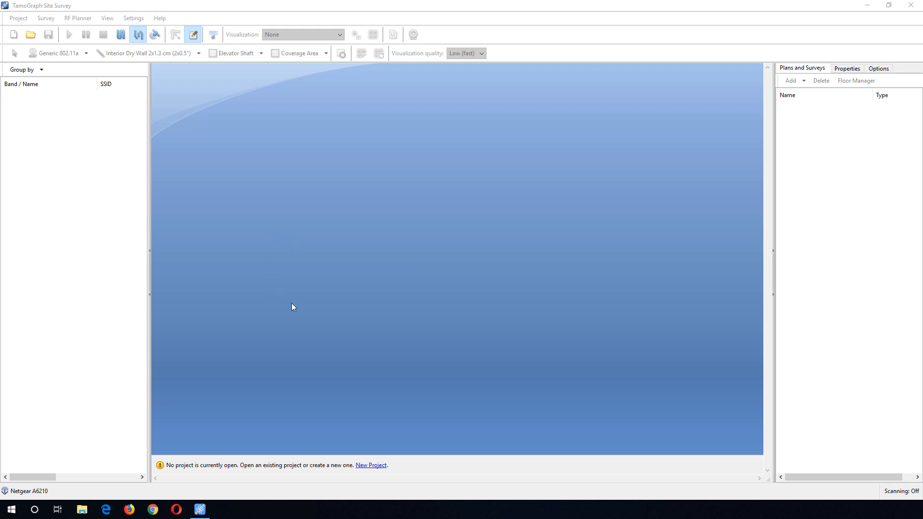
# - Start a new project and name it Test
pyautogui.click(371, 465)
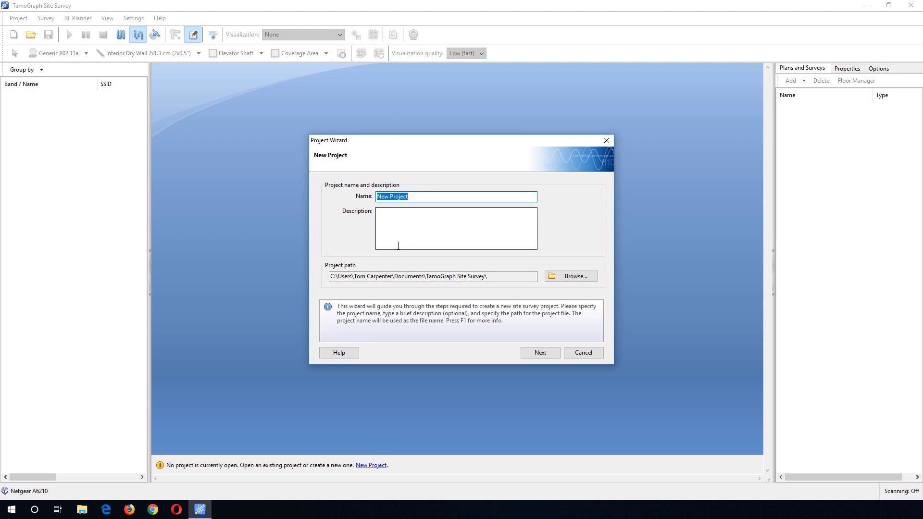
pyautogui.write('Test')
pyautogui.click(404, 230)
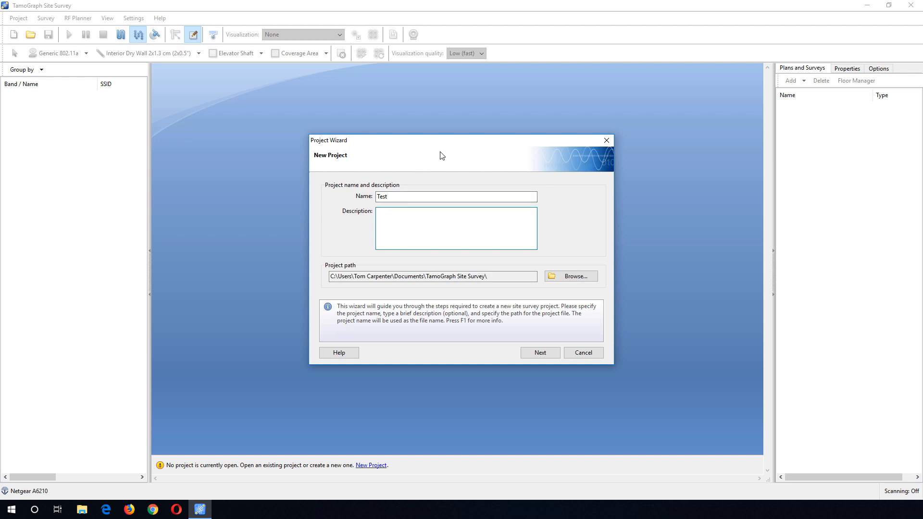
pyautogui.click(541, 354)
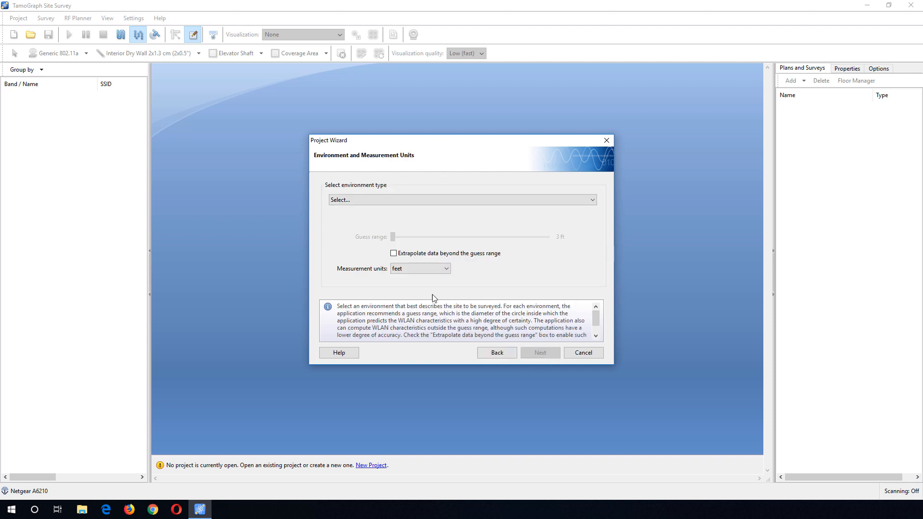
# - Choose the Indoor with medium attenuation environment type, keep feet as measurement units, and continue
pyautogui.click(371, 201)
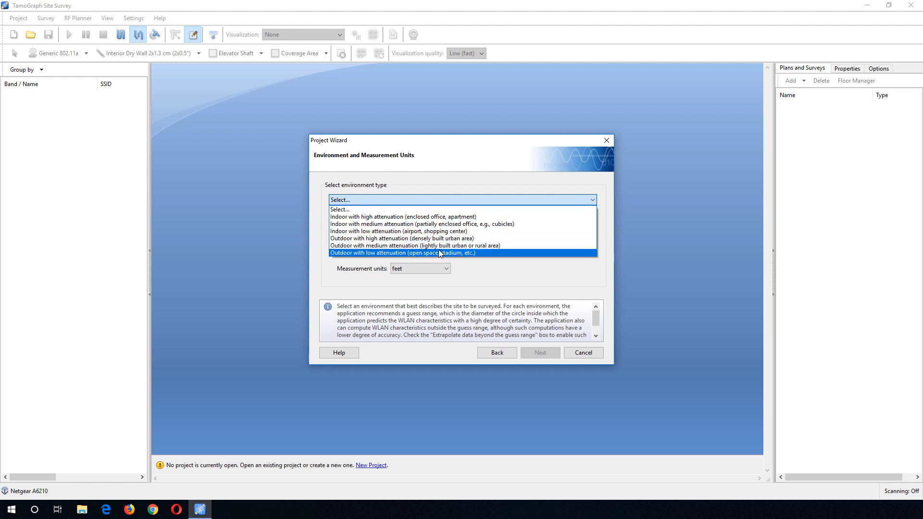
pyautogui.click(436, 224)
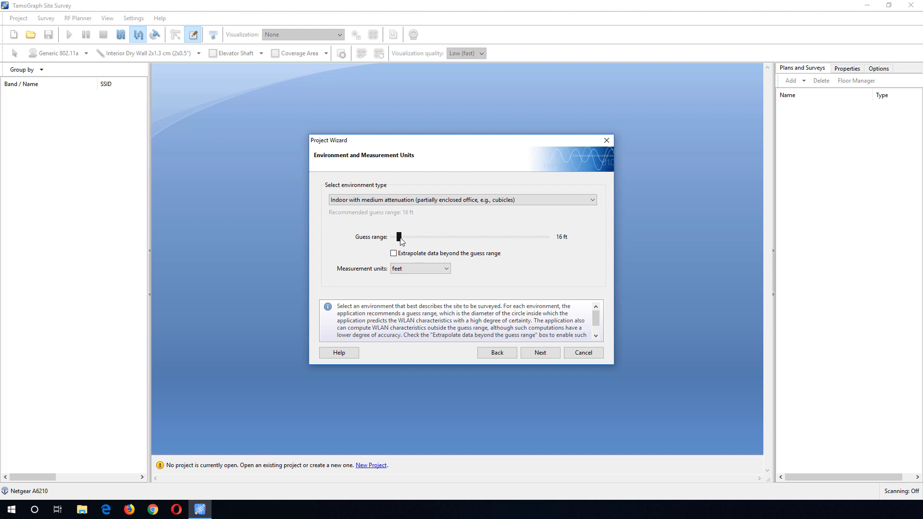
pyautogui.click(421, 272)
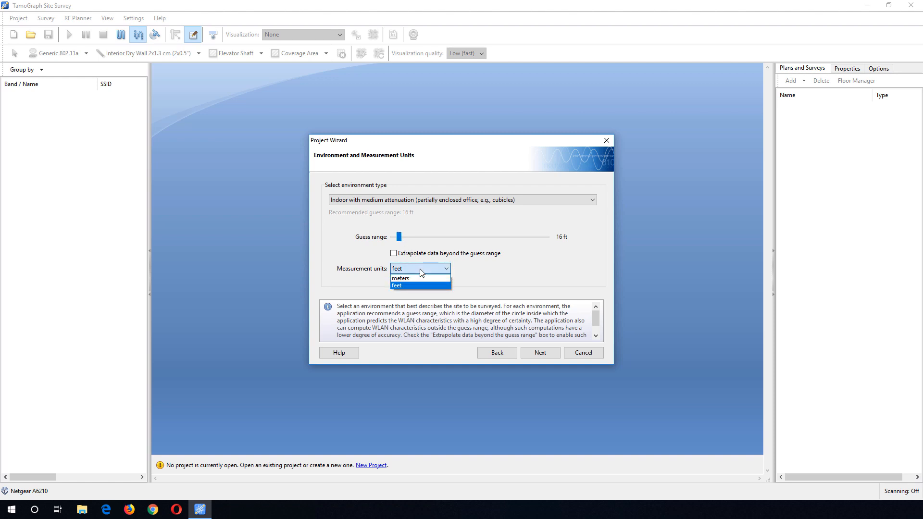
pyautogui.click(420, 270)
pyautogui.click(539, 358)
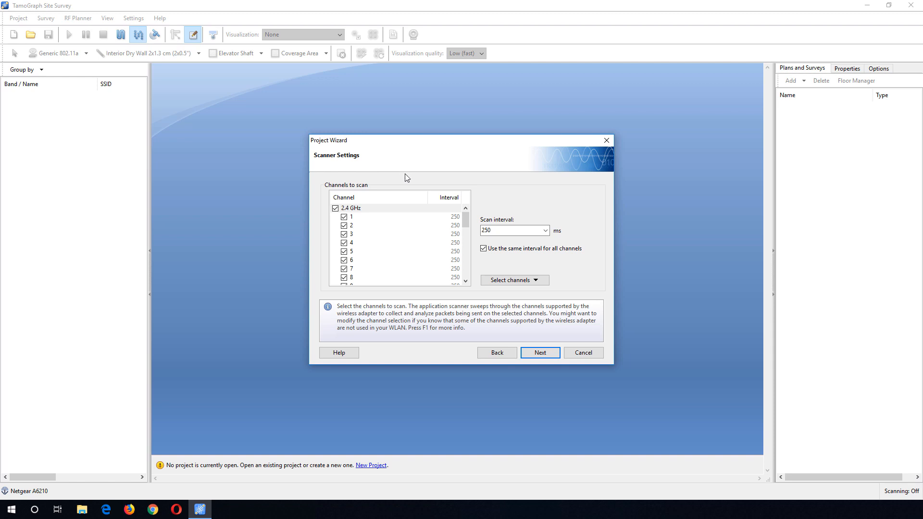
# - Keep the default scanner channels, load the executive-office-suite-floor-plan JPG from the Desktop as site map, and finish the wizard
pyautogui.click(538, 353)
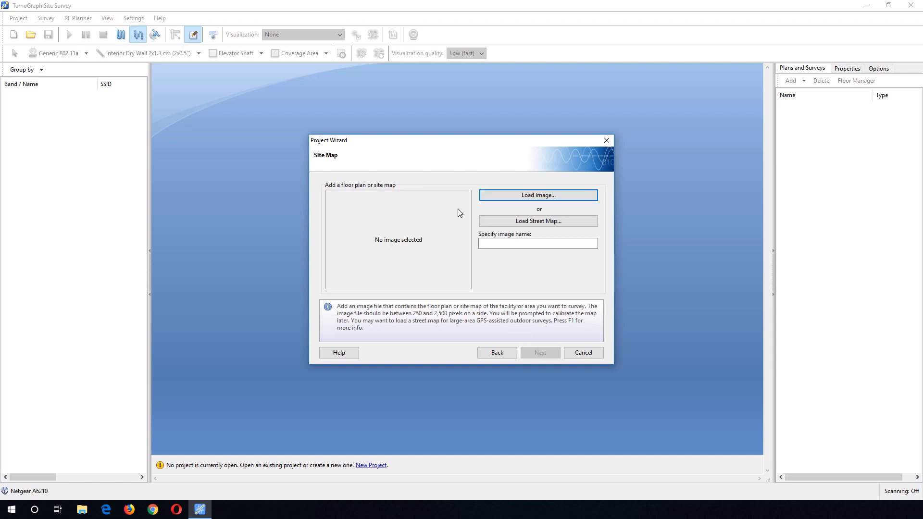
pyautogui.click(547, 196)
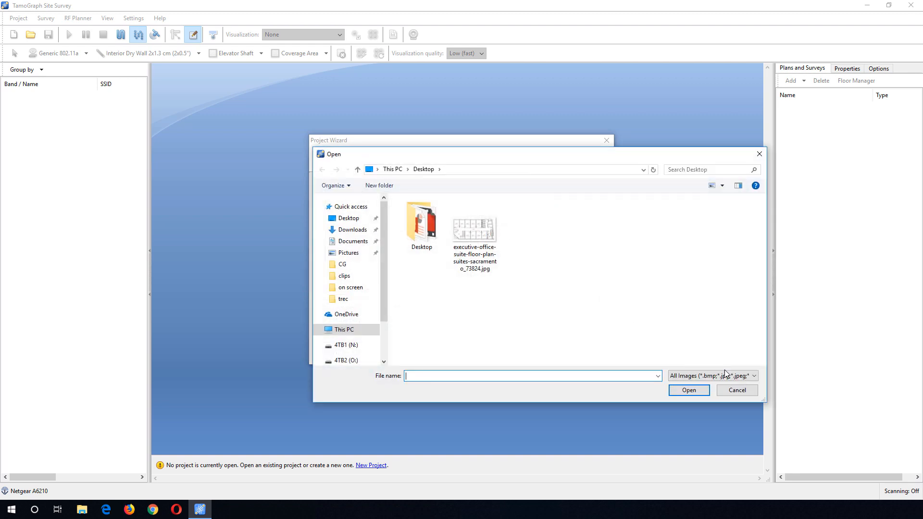
pyautogui.click(730, 375)
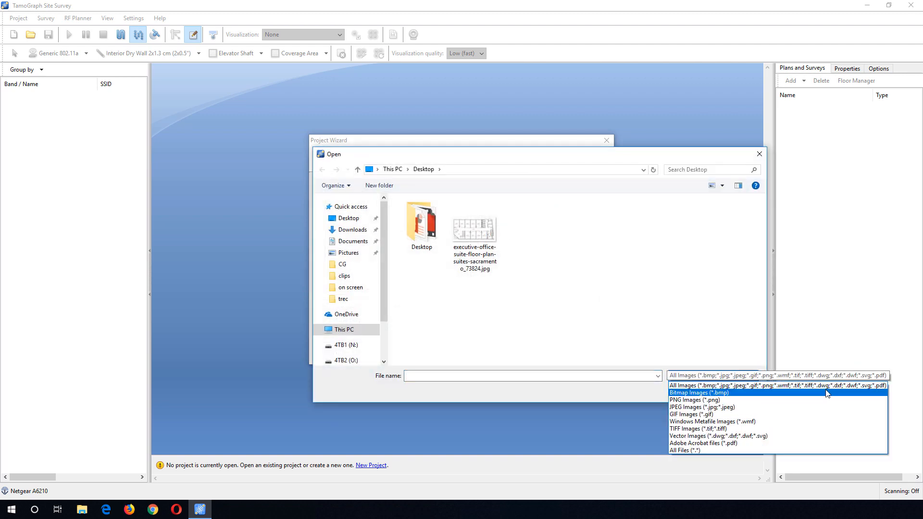
pyautogui.click(657, 314)
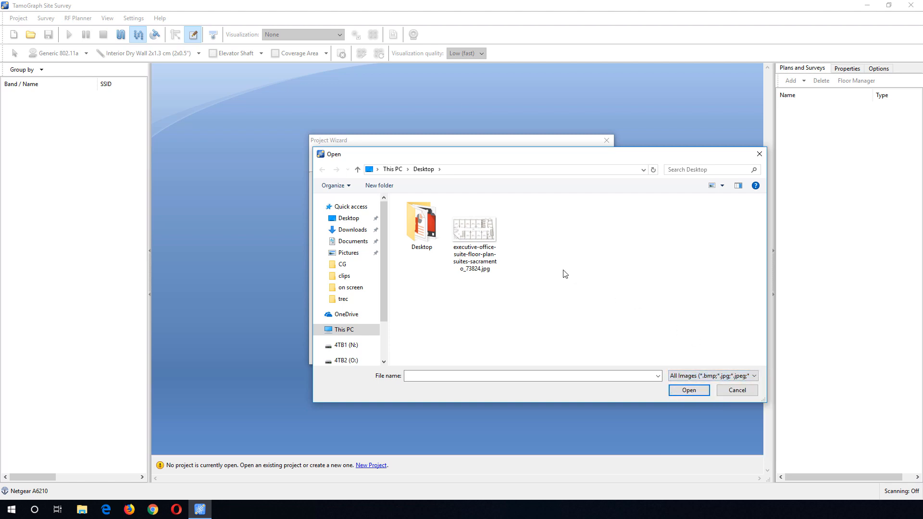
pyautogui.doubleClick(480, 243)
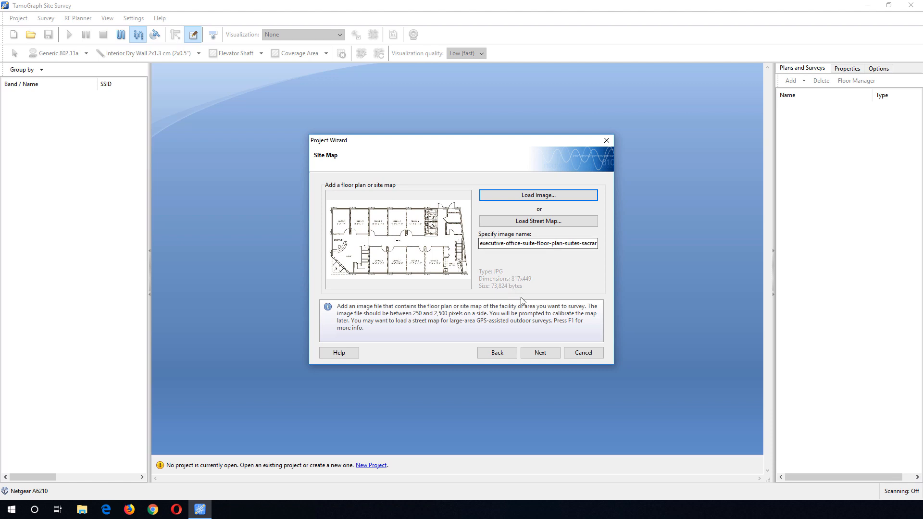
pyautogui.click(536, 356)
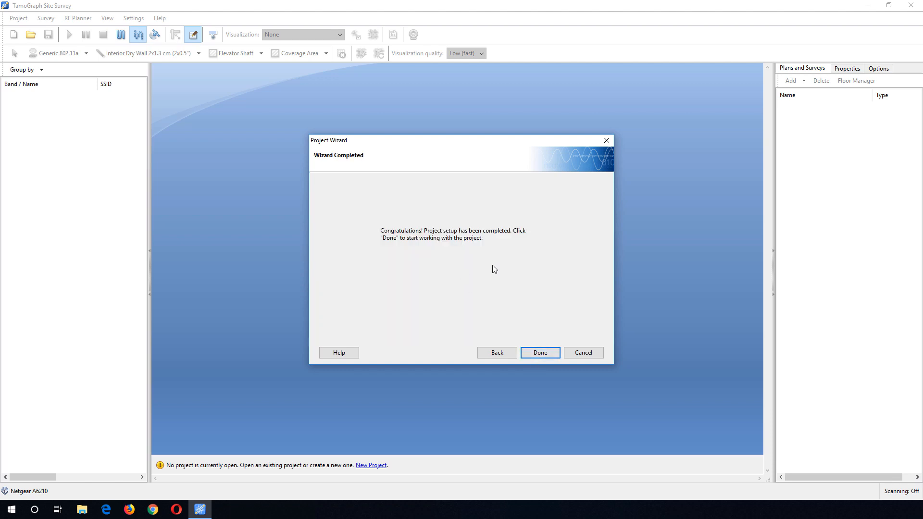
pyautogui.click(539, 354)
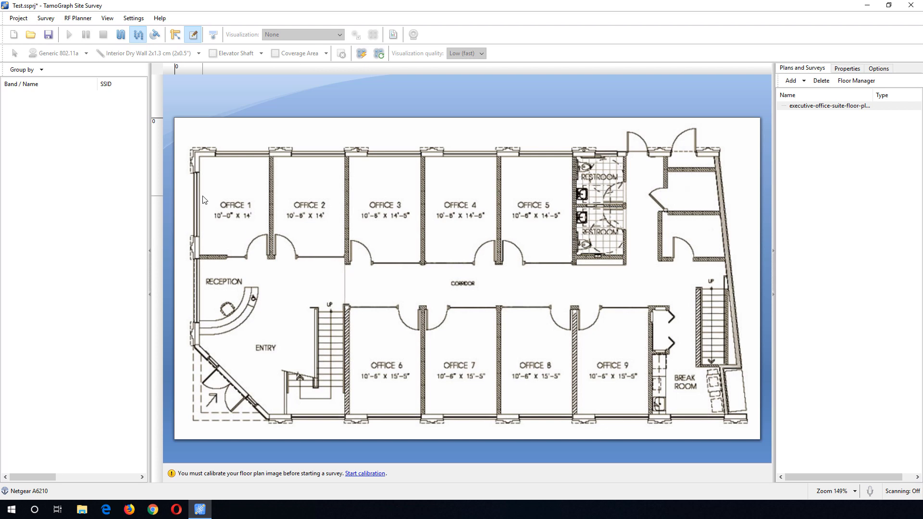
# - Calibrate the floor plan by measuring across Office 1 and entering a distance of 40 ft
pyautogui.click(175, 42)
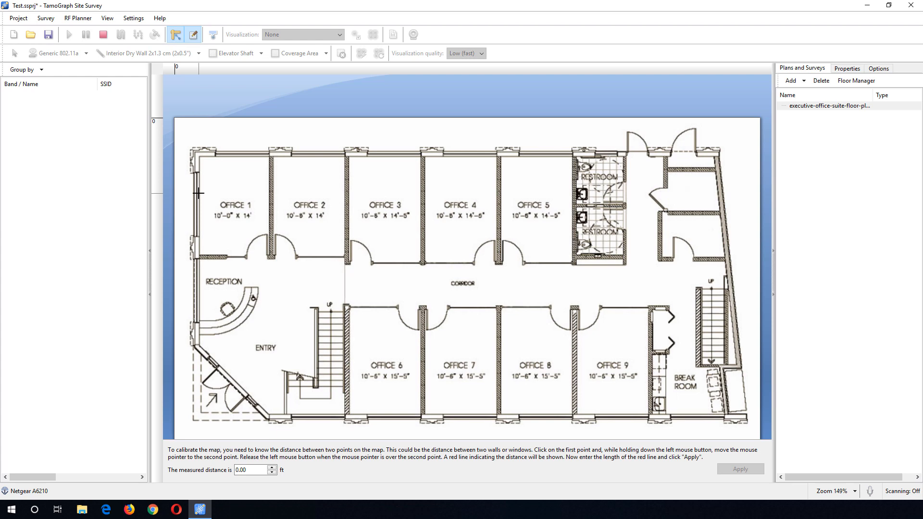
pyautogui.moveTo(199, 192); pyautogui.dragTo(270, 192)
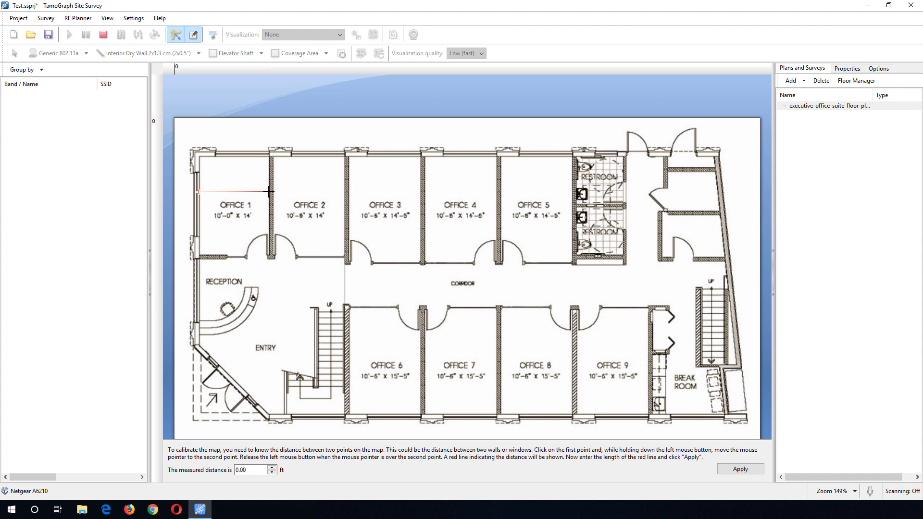
pyautogui.moveTo(270, 192); pyautogui.dragTo(269, 192)
pyautogui.click(253, 471)
pyautogui.moveTo(254, 471); pyautogui.dragTo(224, 476)
pyautogui.write('40')
pyautogui.click(721, 472)
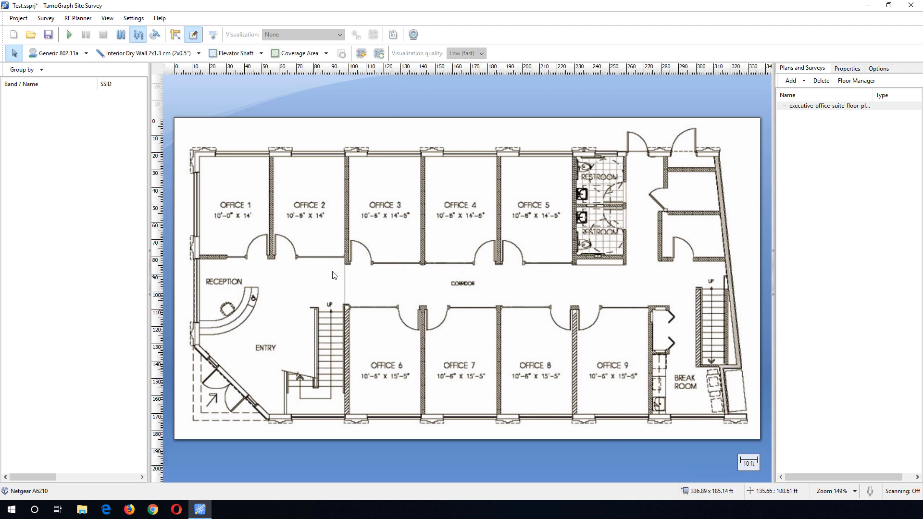
# - Place a Generic 802.11ac (5 GHz) virtual access point in Office 2 and return to the selection tool
pyautogui.click(85, 54)
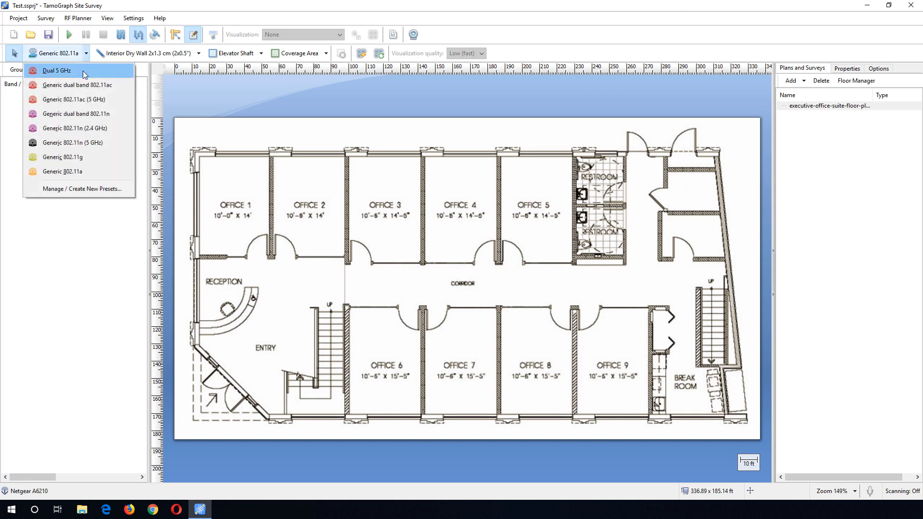
pyautogui.click(106, 101)
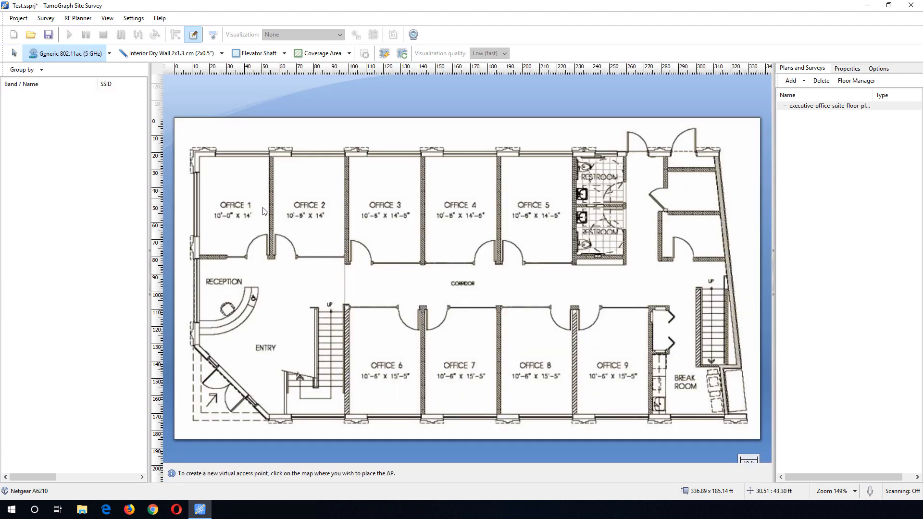
pyautogui.click(303, 191)
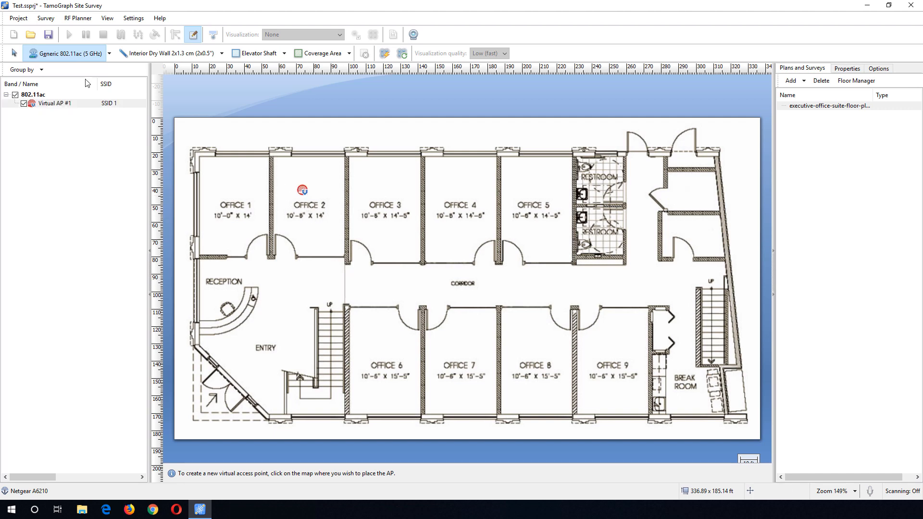
pyautogui.click(13, 54)
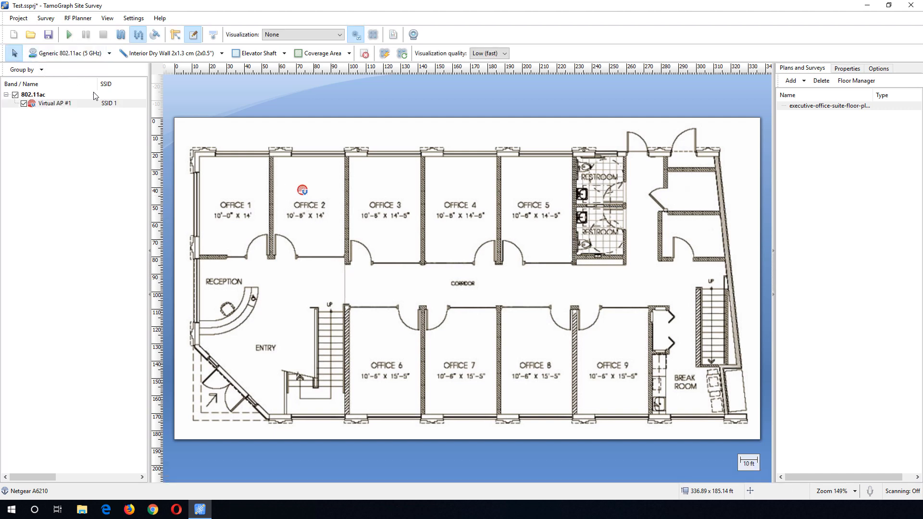
# - Show the Signal Level visualization, trying Best (slow) quality before returning to Low (fast)
pyautogui.click(339, 35)
pyautogui.click(337, 59)
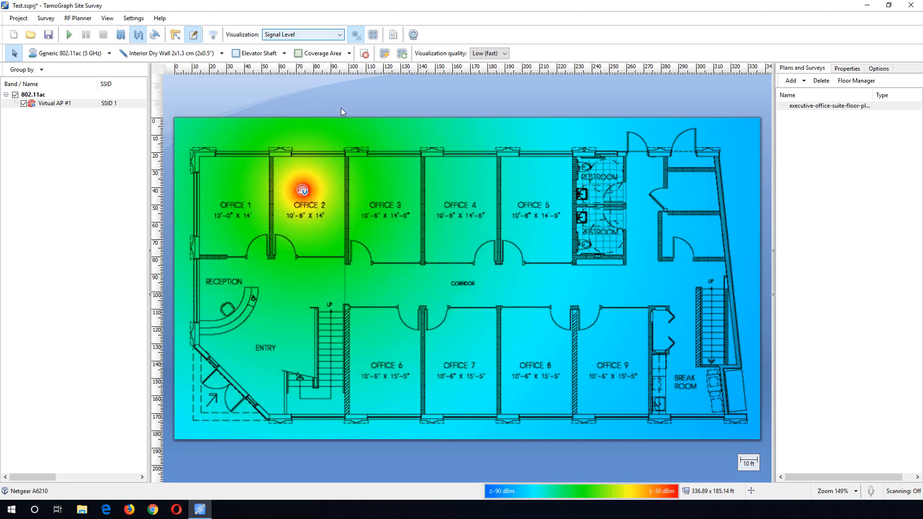
pyautogui.click(496, 54)
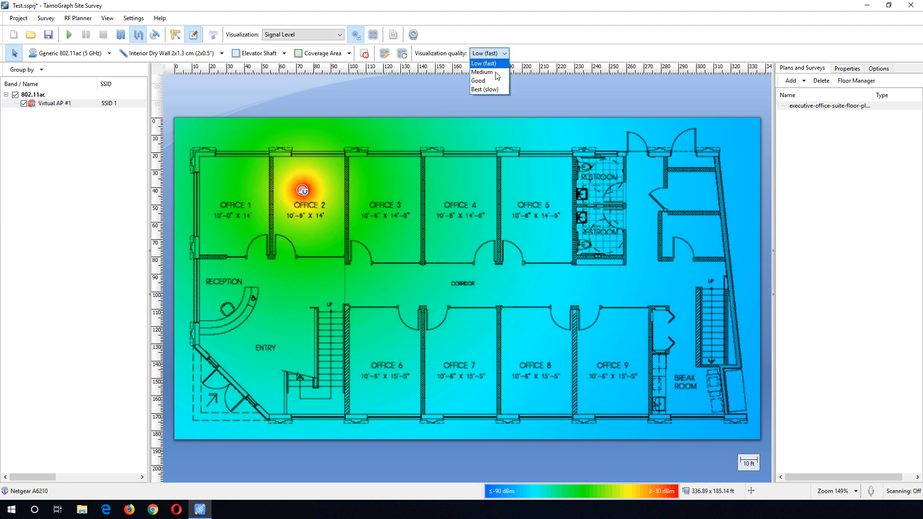
pyautogui.click(499, 88)
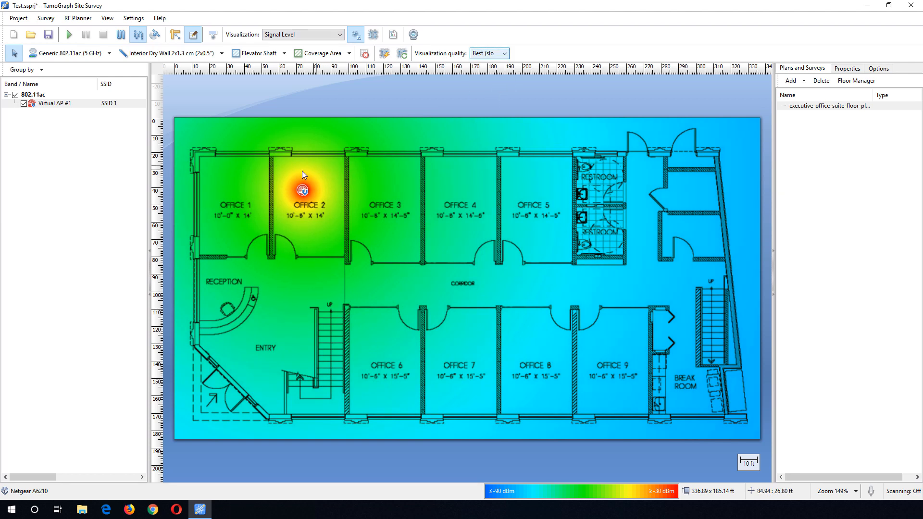
pyautogui.click(504, 54)
pyautogui.click(497, 64)
# - Recalibrate the floor plan across Office 1 with a distance of 10.00 ft, recalibrating all object coordinates
pyautogui.click(175, 34)
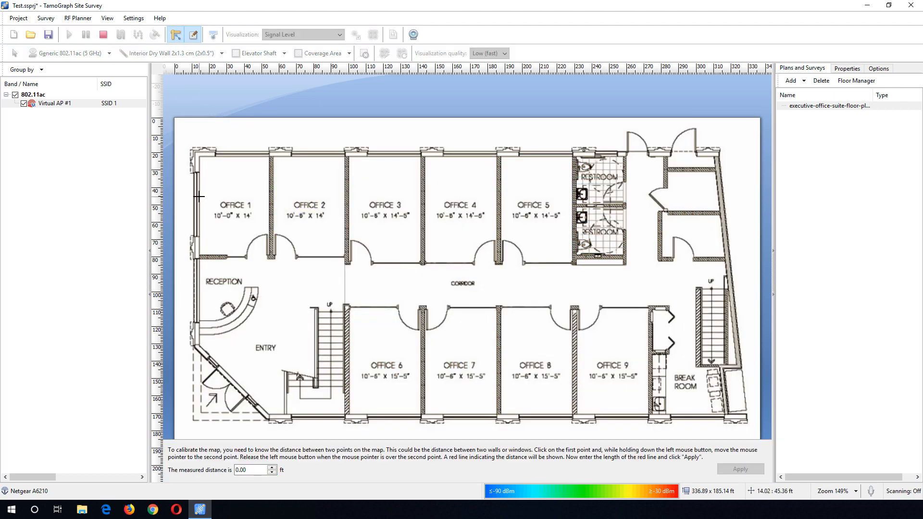
pyautogui.moveTo(198, 196); pyautogui.dragTo(269, 195)
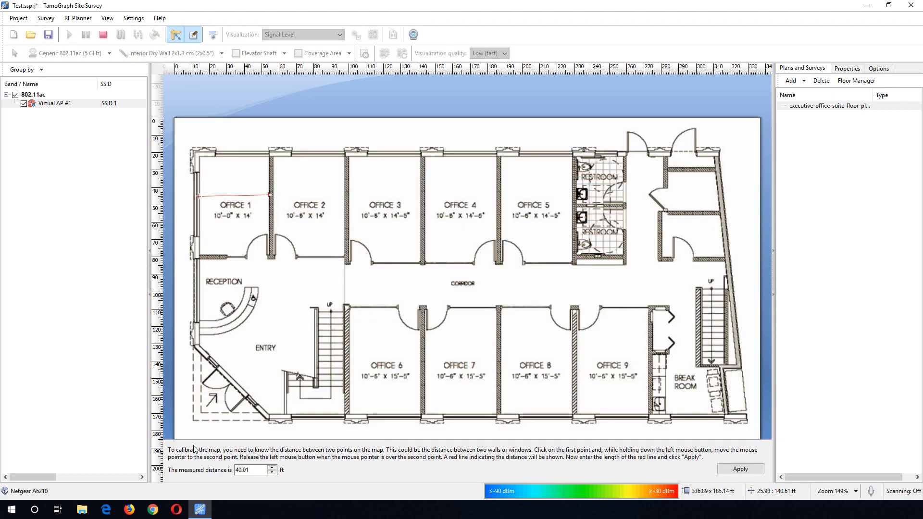
pyautogui.moveTo(252, 469); pyautogui.dragTo(219, 470)
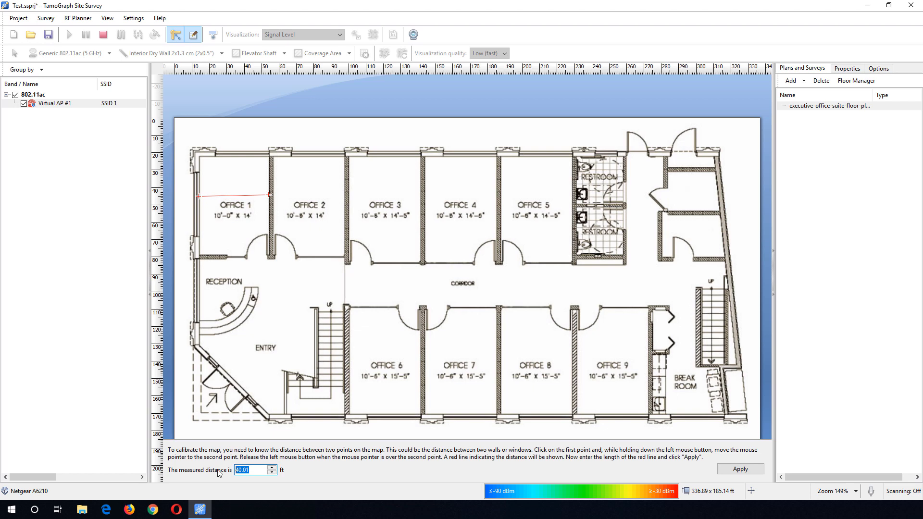
pyautogui.write('10.00')
pyautogui.click(739, 469)
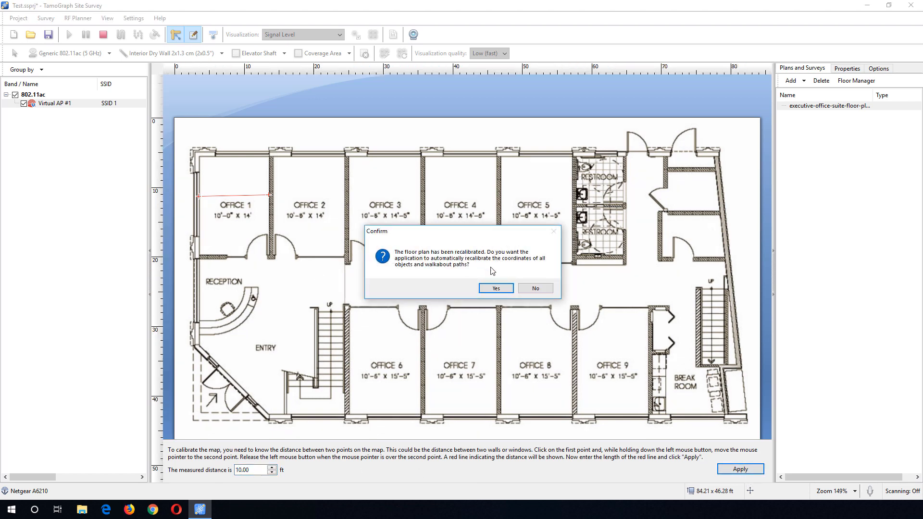
pyautogui.click(496, 288)
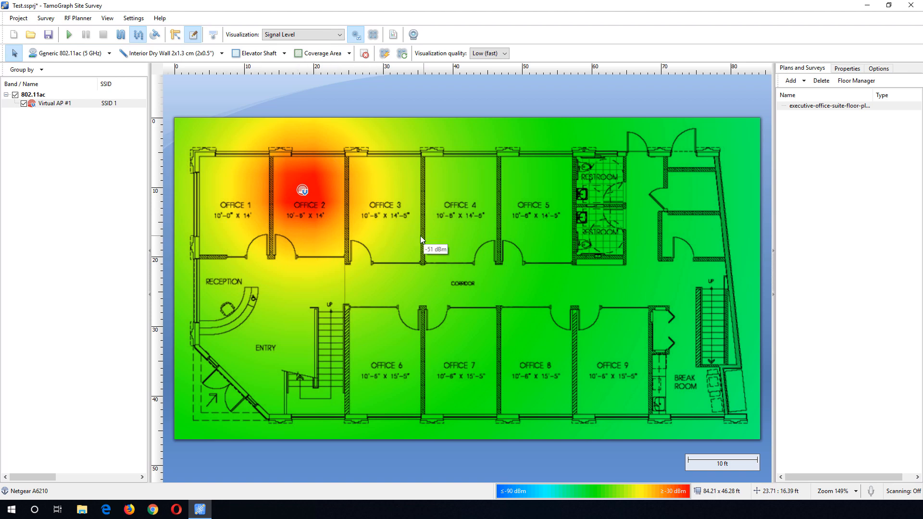
# - Set the visualization to None and delete the virtual access point in Office 2
pyautogui.click(303, 34)
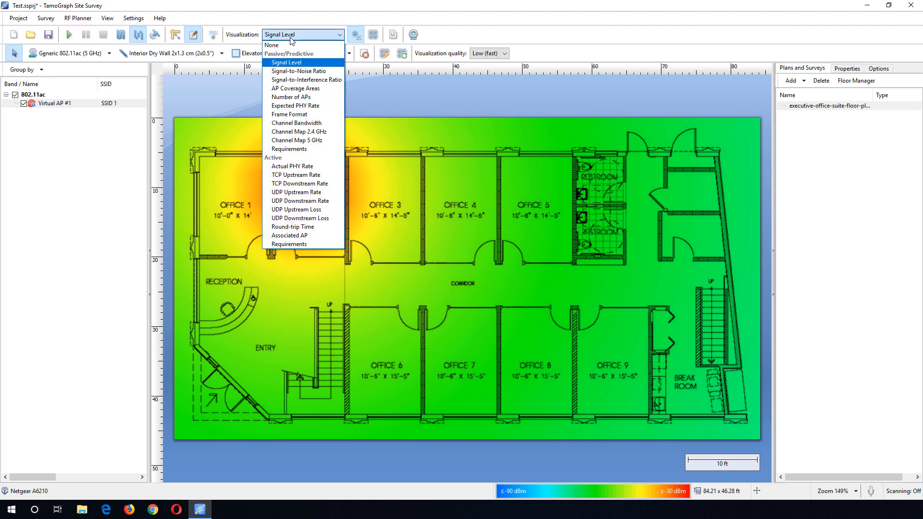
pyautogui.click(288, 44)
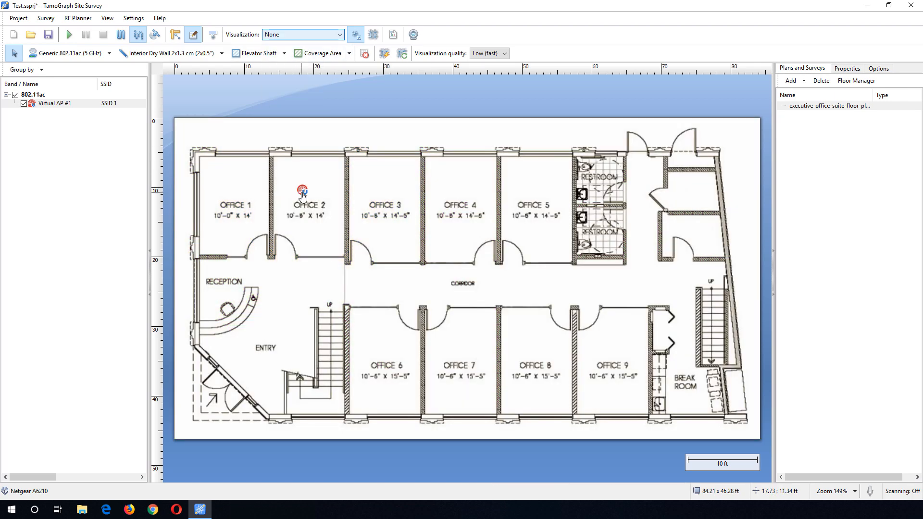
pyautogui.click(302, 193)
pyautogui.press('Delete')
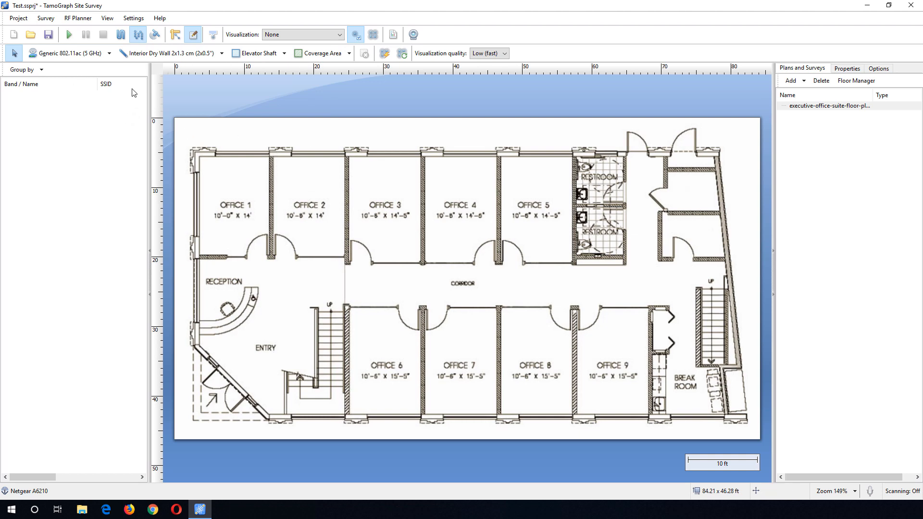
# - Open the wall Preset Manager to review the wall presets' attenuation and reflection characteristics, then close it
pyautogui.click(185, 54)
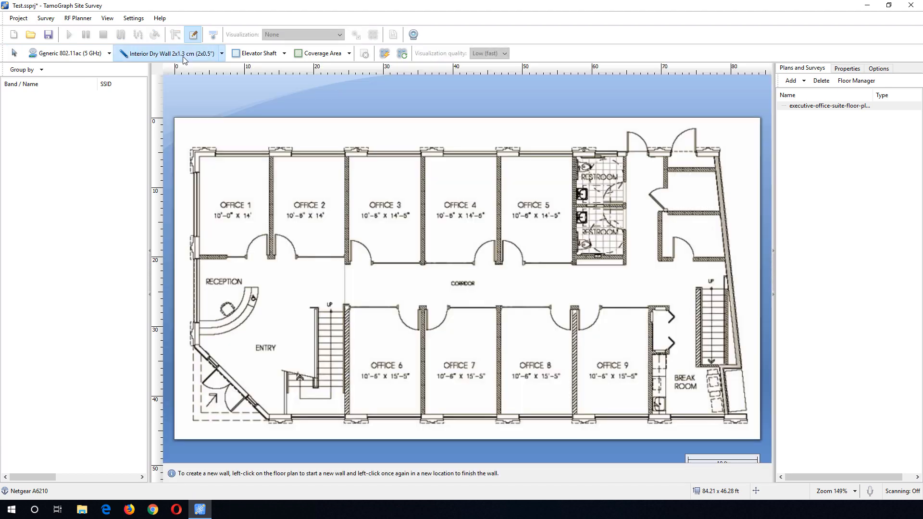
pyautogui.click(222, 54)
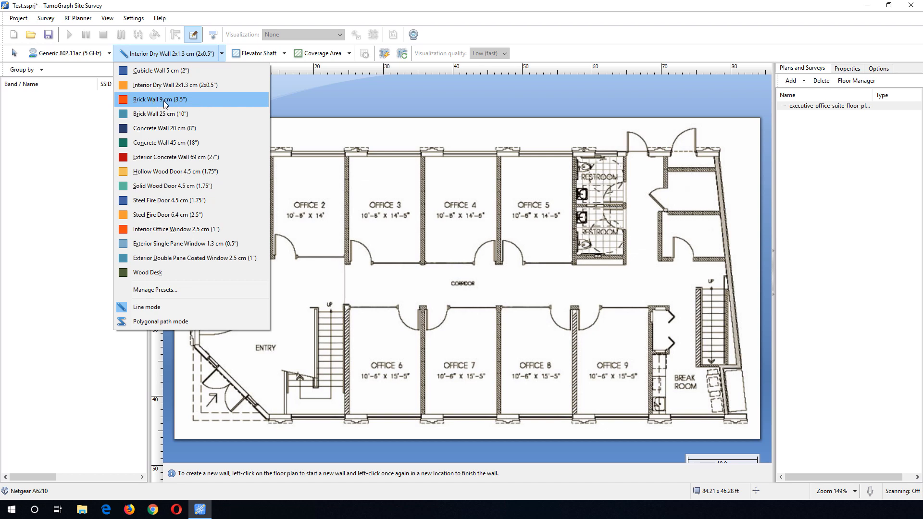
pyautogui.click(167, 289)
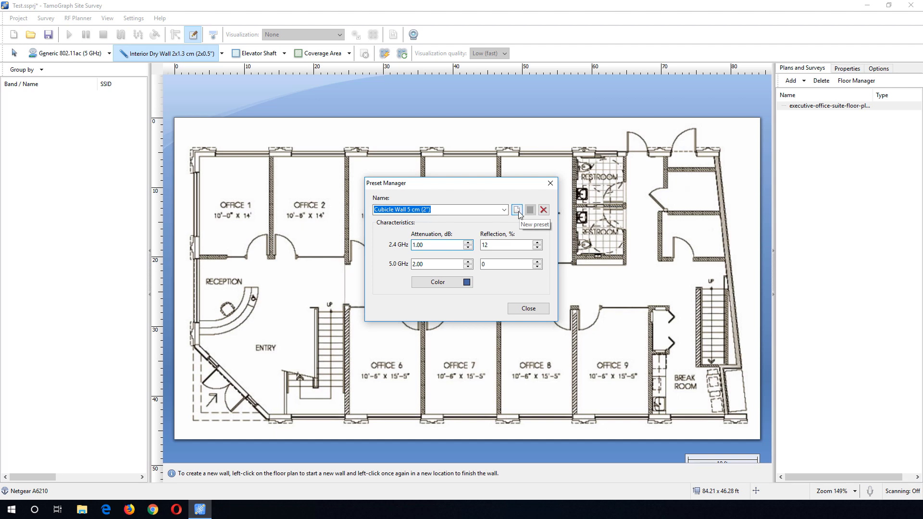
pyautogui.click(550, 184)
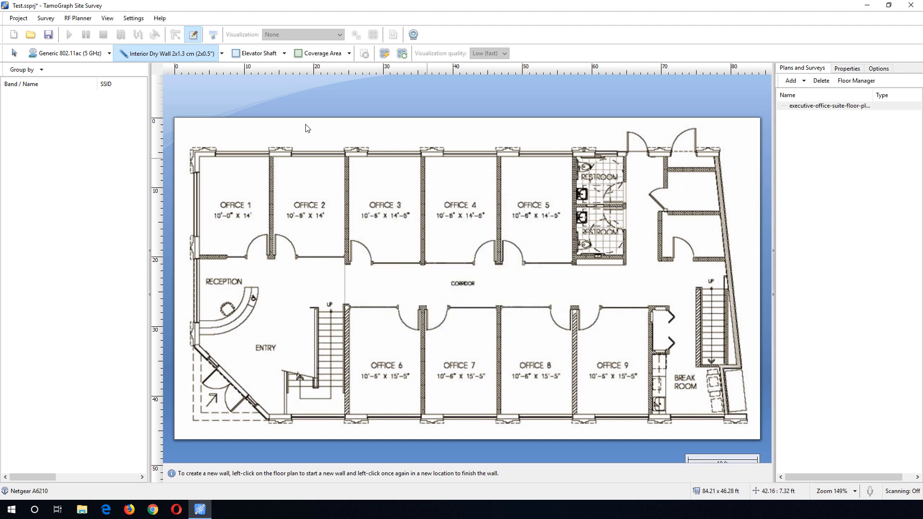
# - Draw a Brick Wall 9 cm (3.5") polygonal wall path tracing the building's exterior outline
pyautogui.click(222, 54)
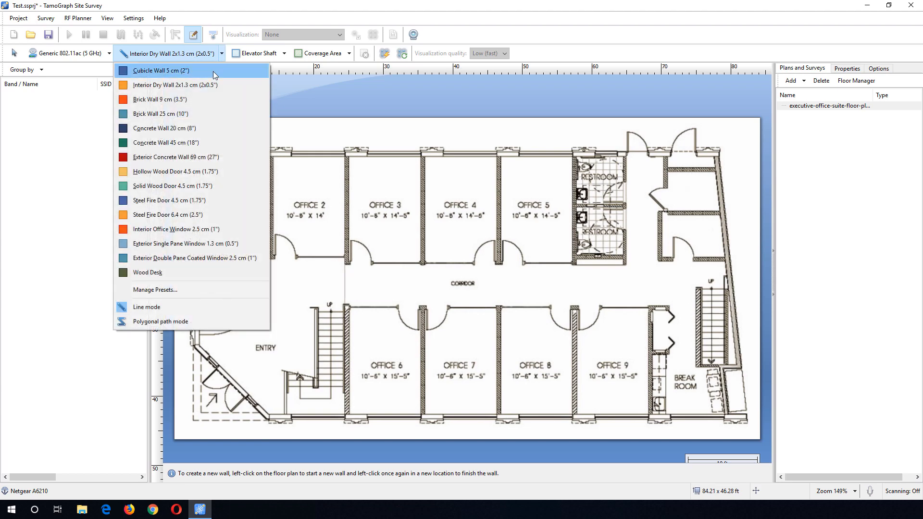
pyautogui.click(209, 104)
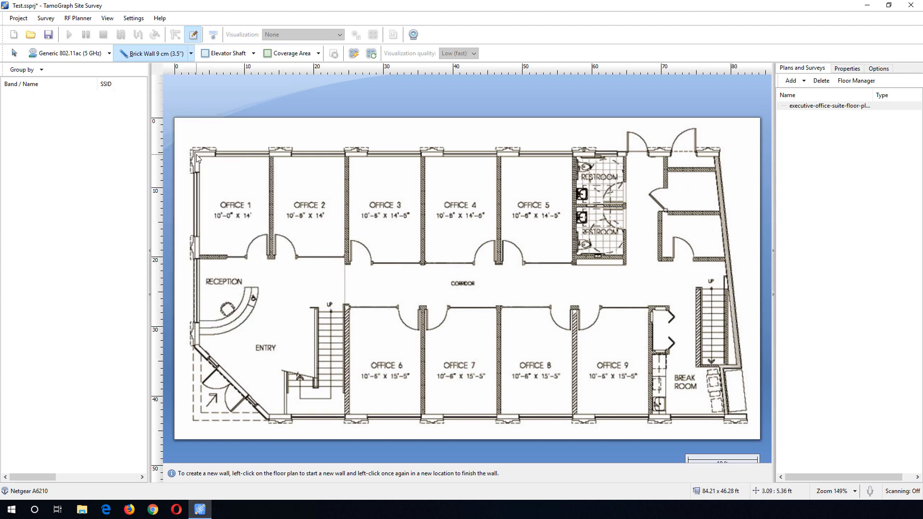
pyautogui.click(191, 54)
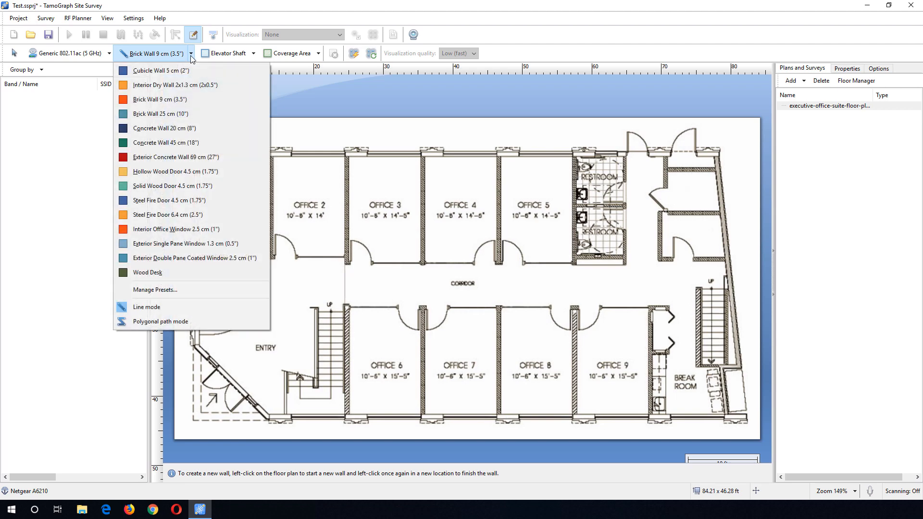
pyautogui.click(175, 322)
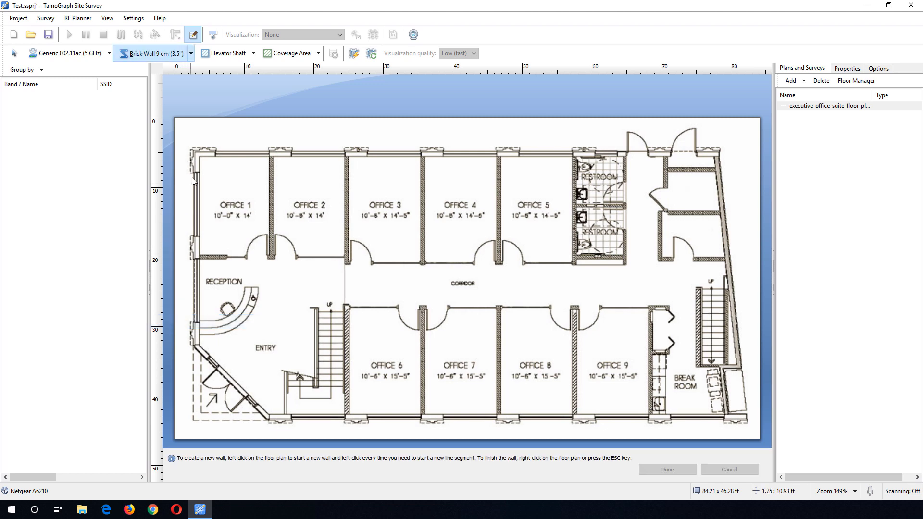
pyautogui.click(195, 153)
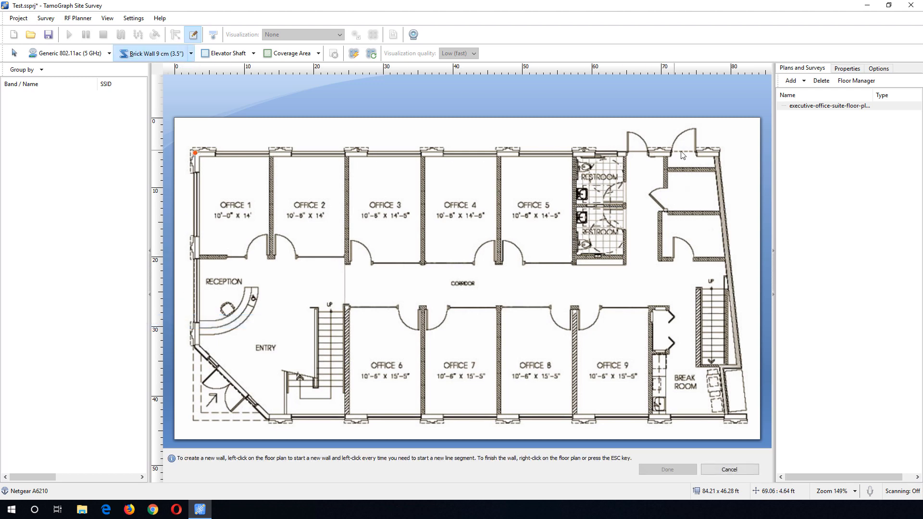
pyautogui.click(717, 153)
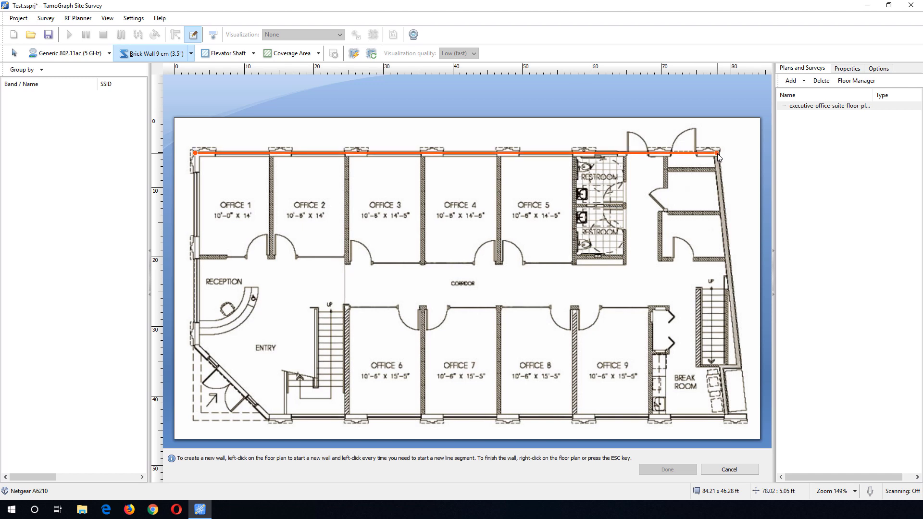
pyautogui.click(740, 368)
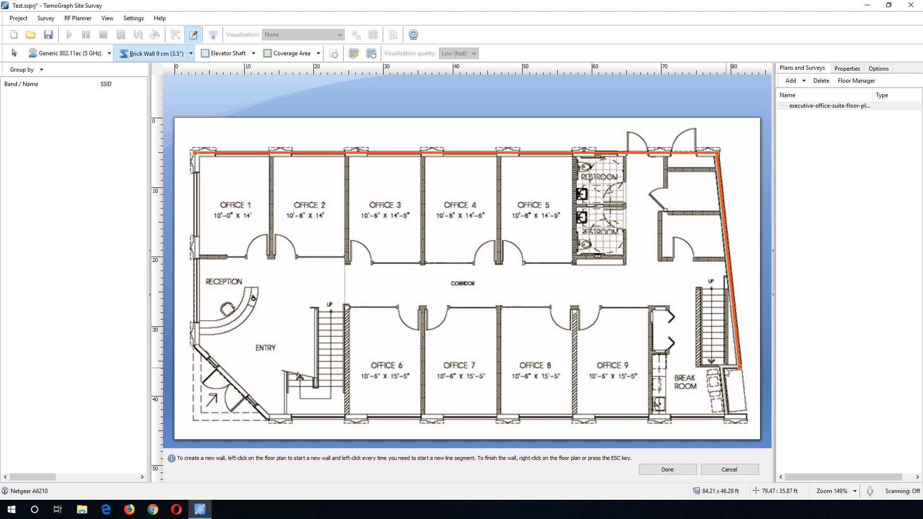
pyautogui.click(721, 367)
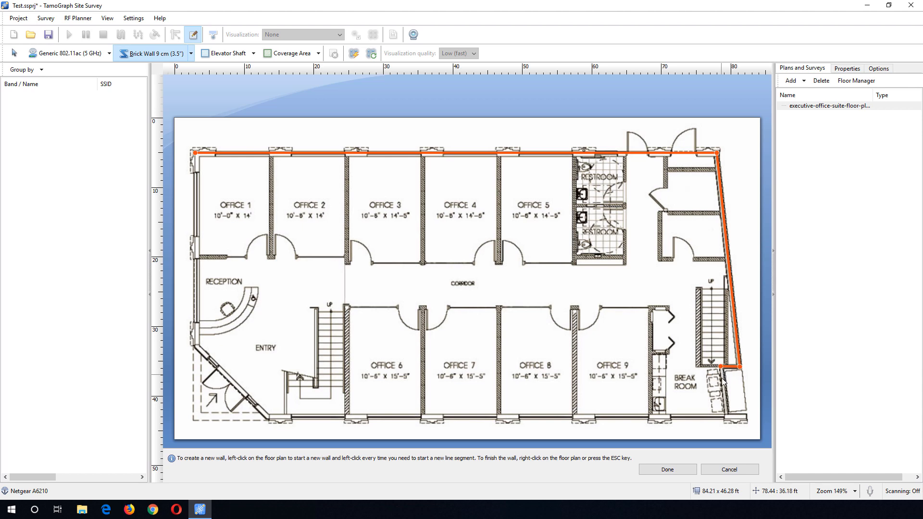
pyautogui.click(727, 416)
pyautogui.click(267, 417)
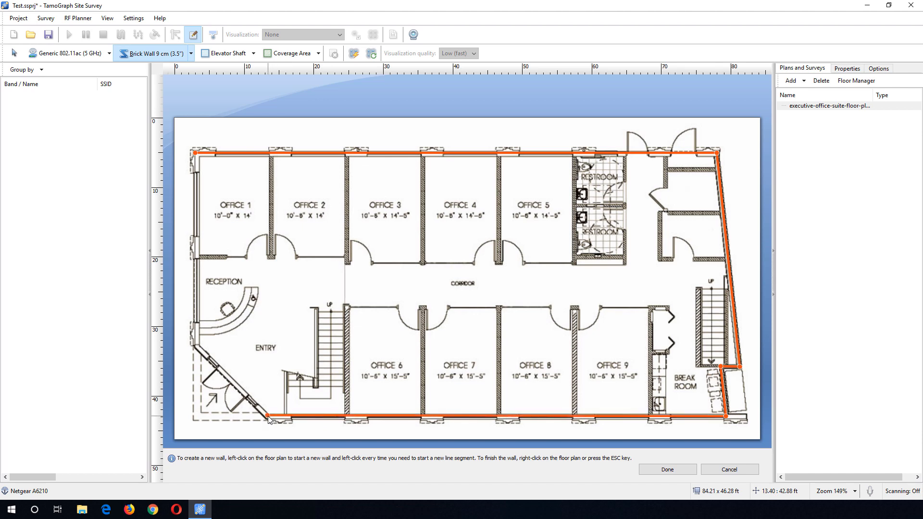
pyautogui.click(196, 346)
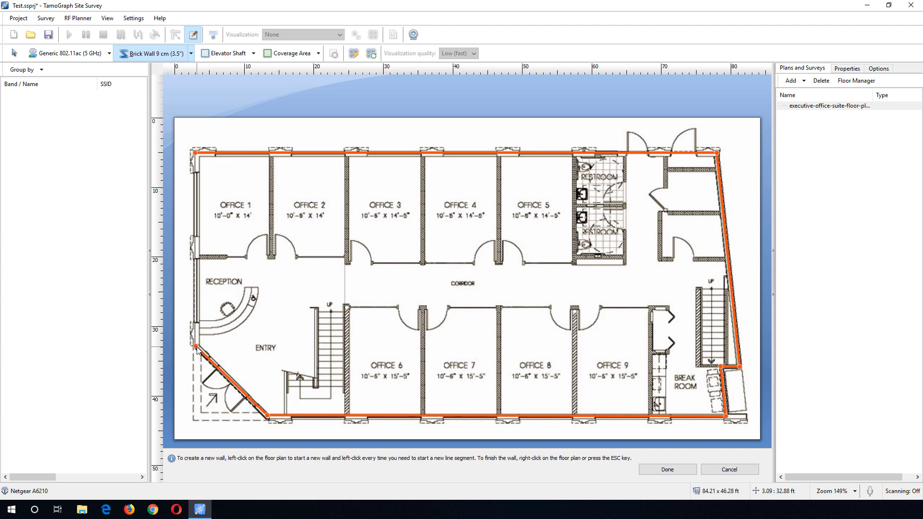
pyautogui.click(195, 154)
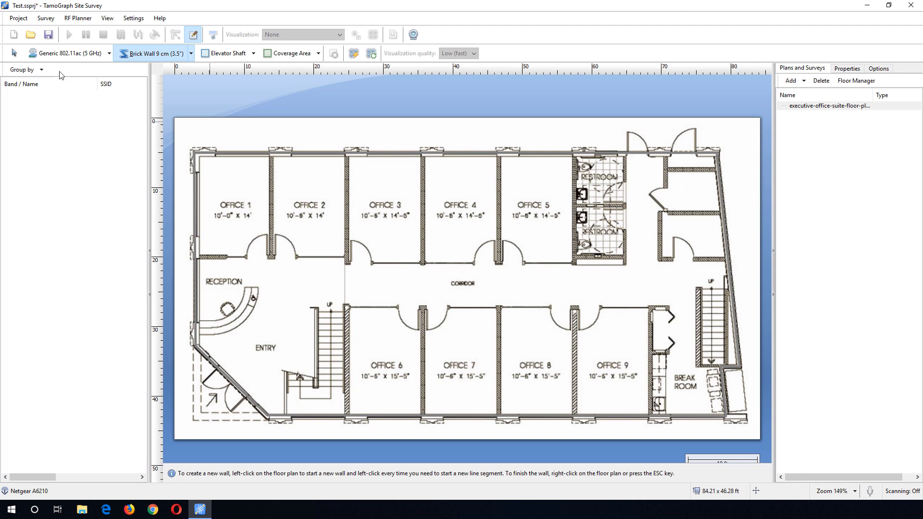
# - Place a Generic 802.11ac (5 GHz) virtual access point in Office 2 and return to the selection tool
pyautogui.click(51, 57)
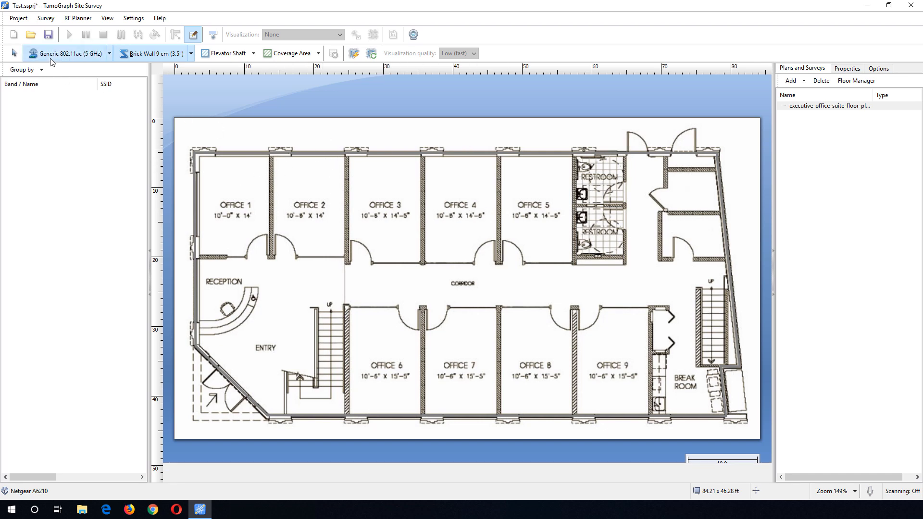
pyautogui.click(312, 200)
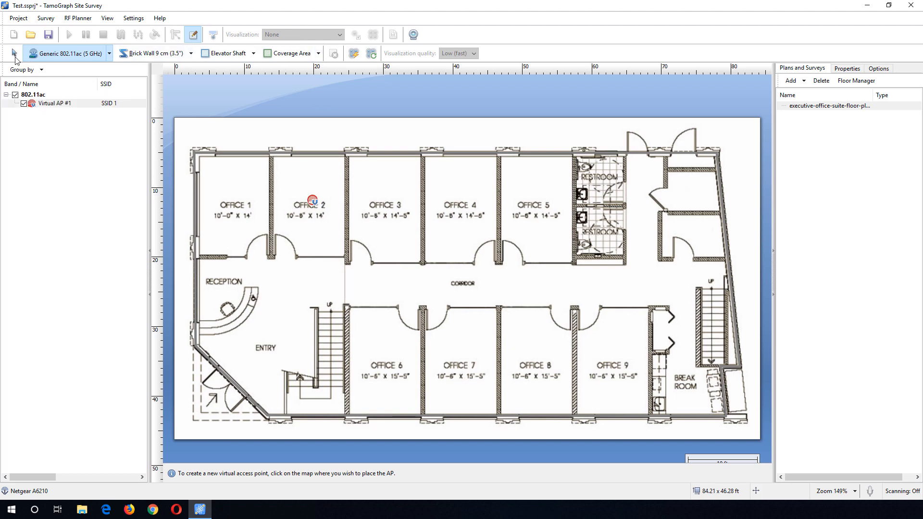
pyautogui.press('Escape')
# - Show the Signal Level visualization to check coverage with the exterior walls
pyautogui.click(308, 34)
pyautogui.click(286, 61)
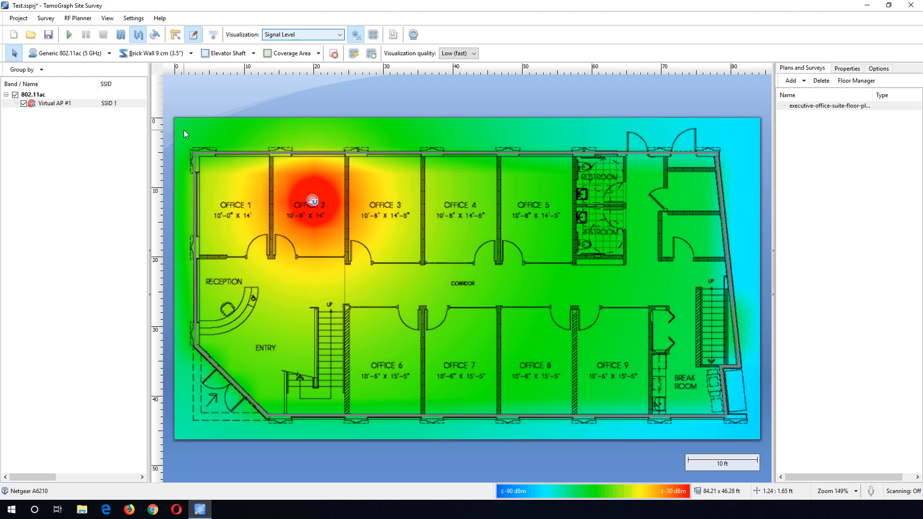
# - Set the visualization to None and delete the virtual access point in Office 2
pyautogui.click(301, 38)
pyautogui.click(297, 44)
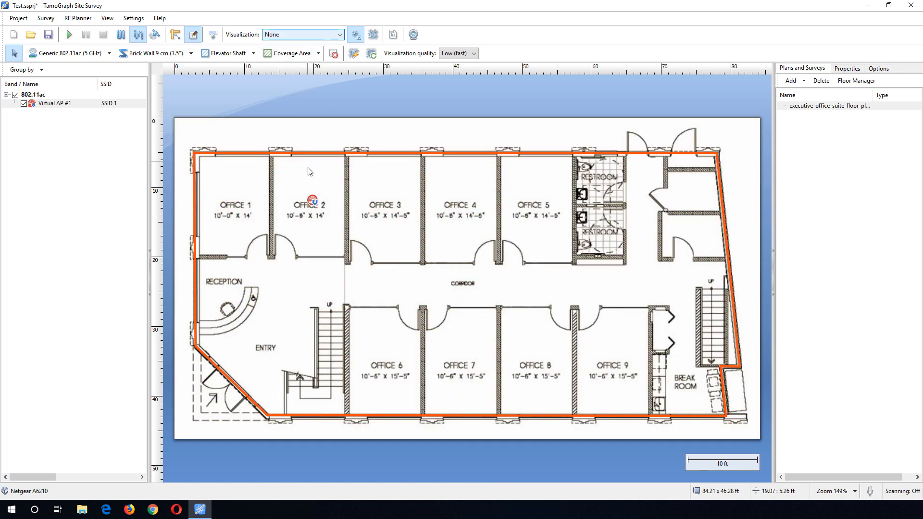
pyautogui.click(314, 202)
pyautogui.press('Delete')
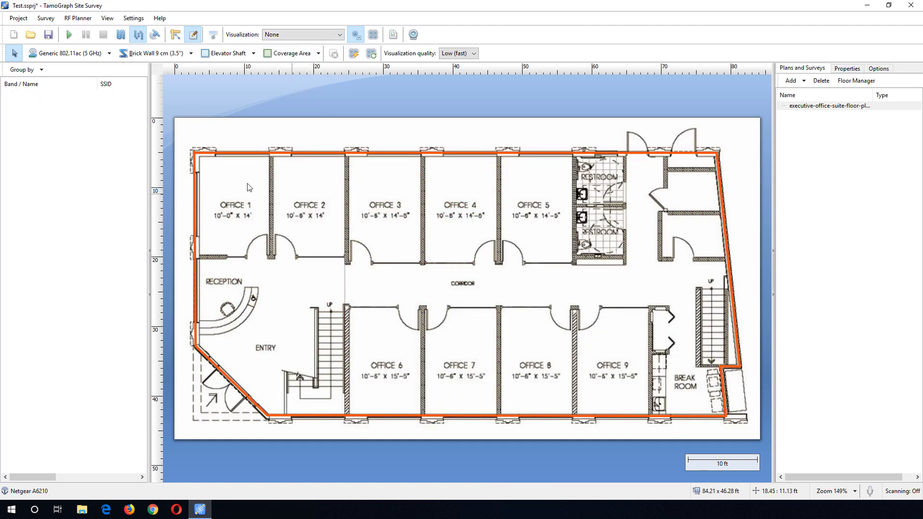
# - Draw an Interior Dry Wall 2x1.3 cm (2x0.5") polygonal wall path tracing the building's exterior outline
pyautogui.click(168, 57)
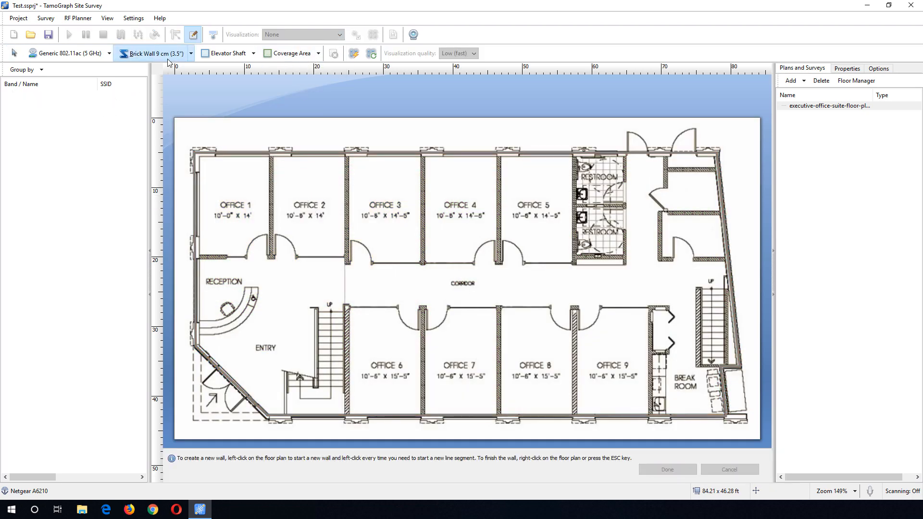
pyautogui.click(192, 54)
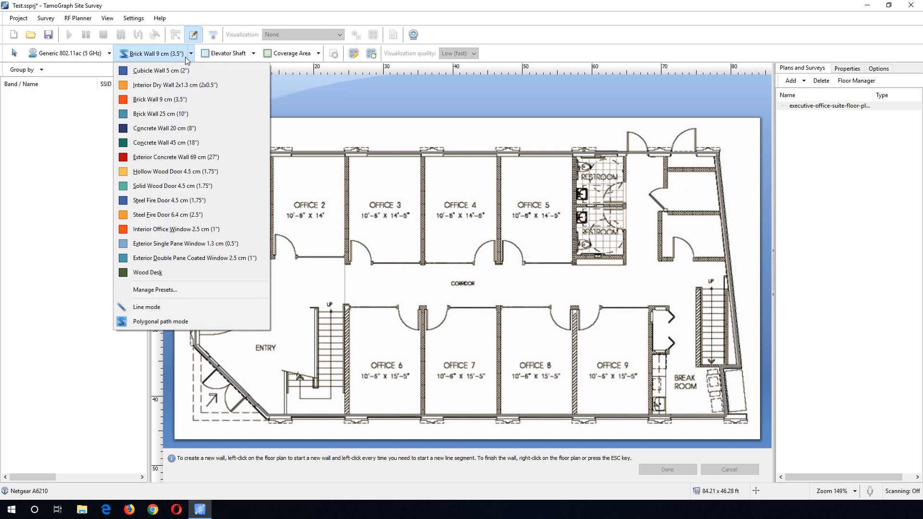
pyautogui.click(206, 86)
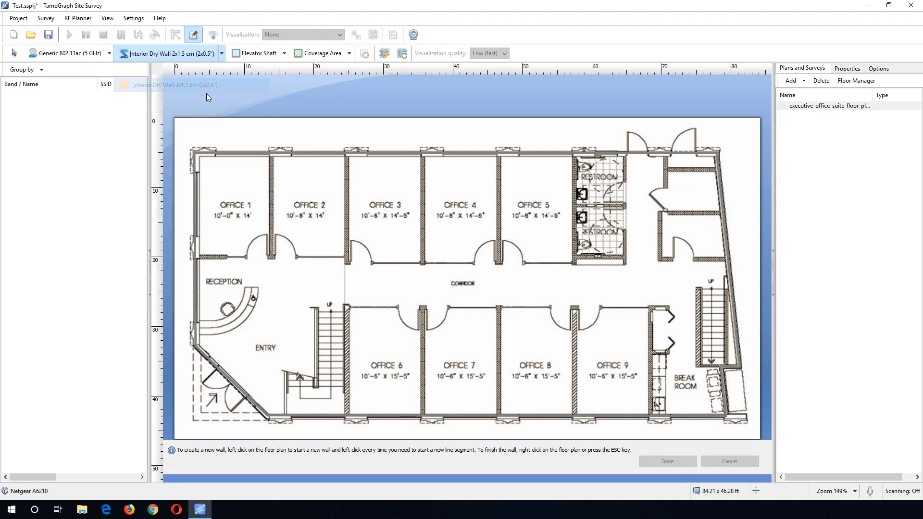
pyautogui.click(197, 156)
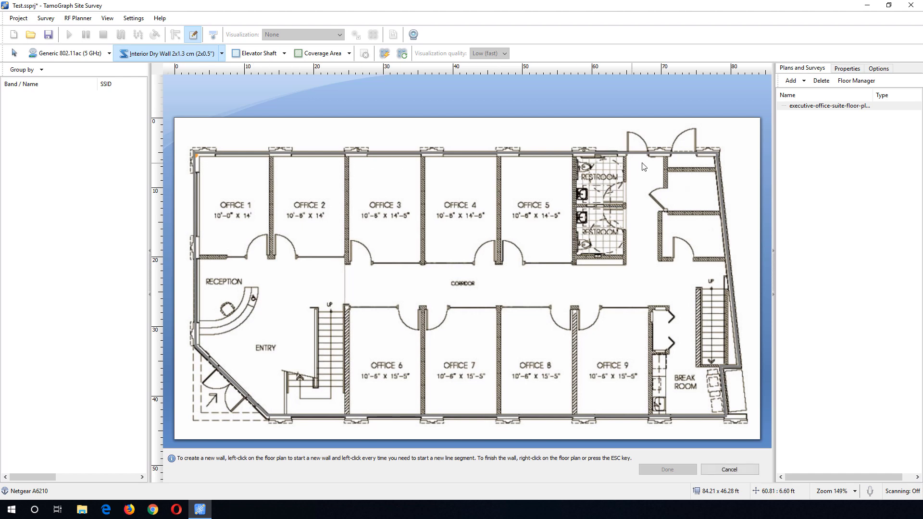
pyautogui.click(714, 156)
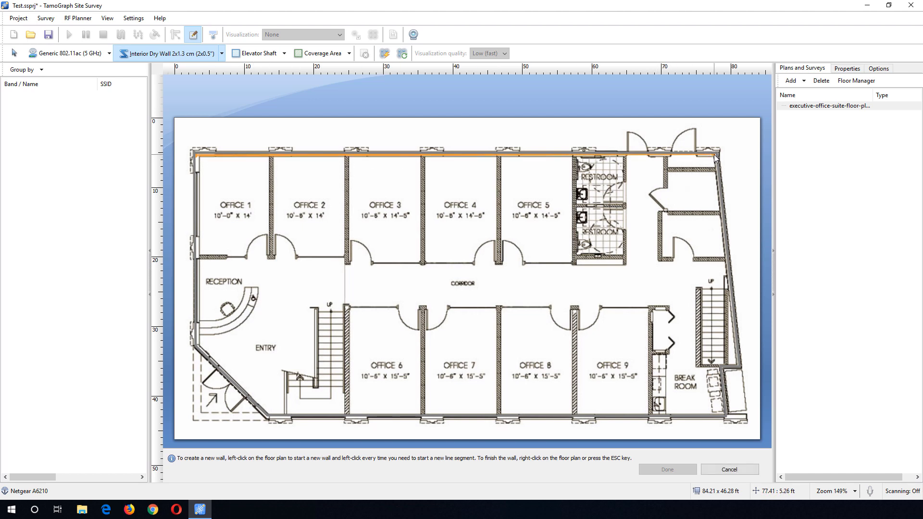
pyautogui.click(737, 362)
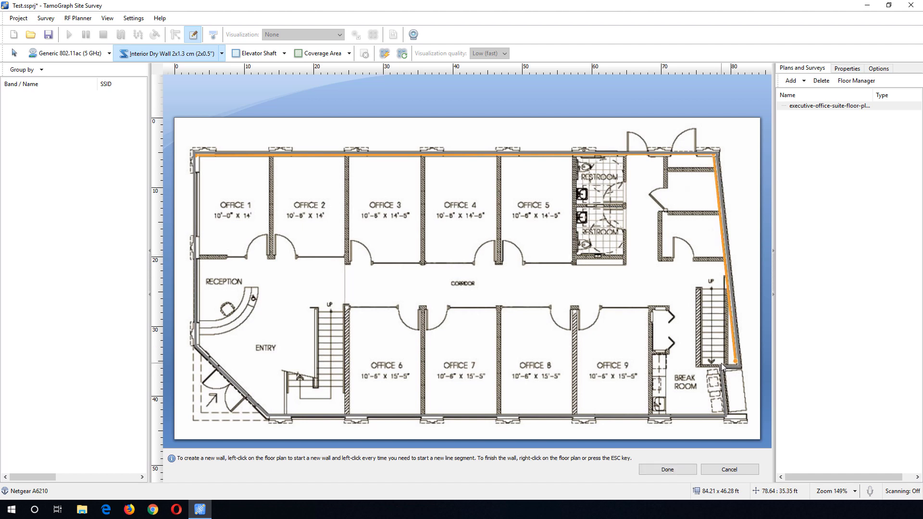
pyautogui.click(718, 362)
pyautogui.click(718, 411)
pyautogui.click(268, 412)
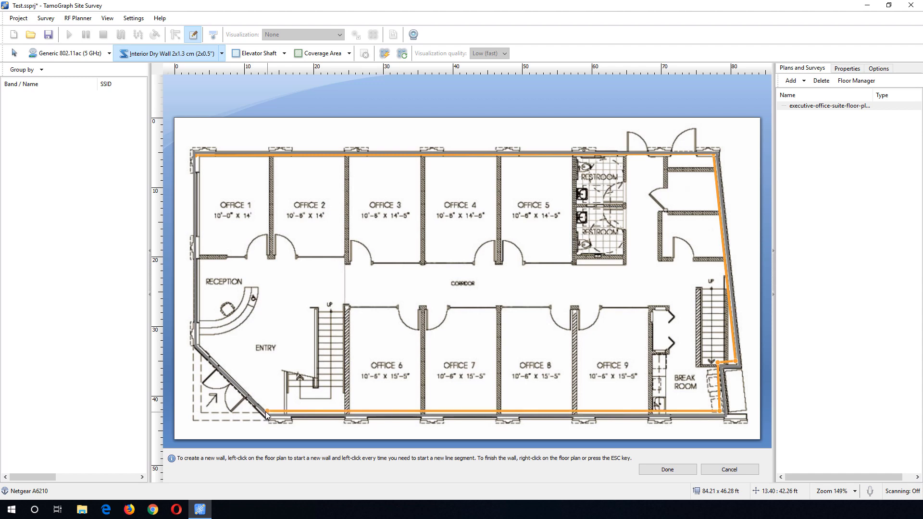
pyautogui.click(198, 345)
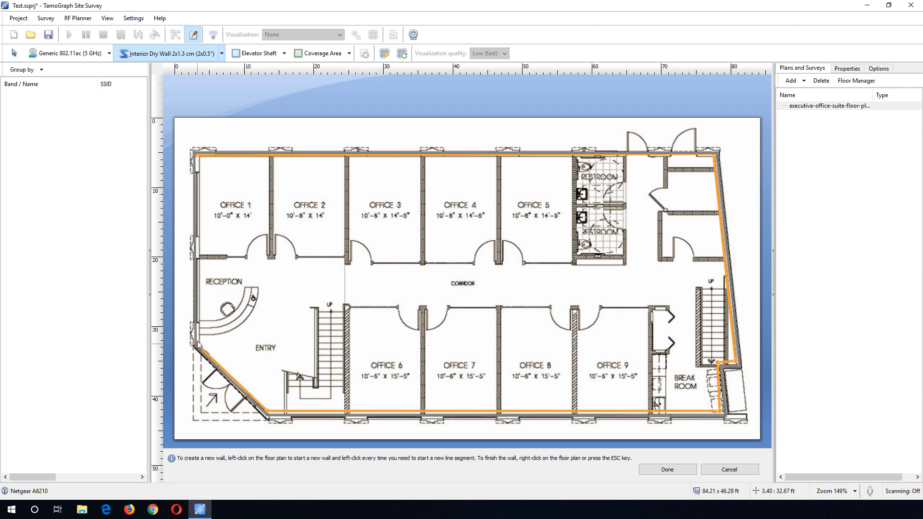
pyautogui.click(195, 155)
pyautogui.rightClick(196, 155)
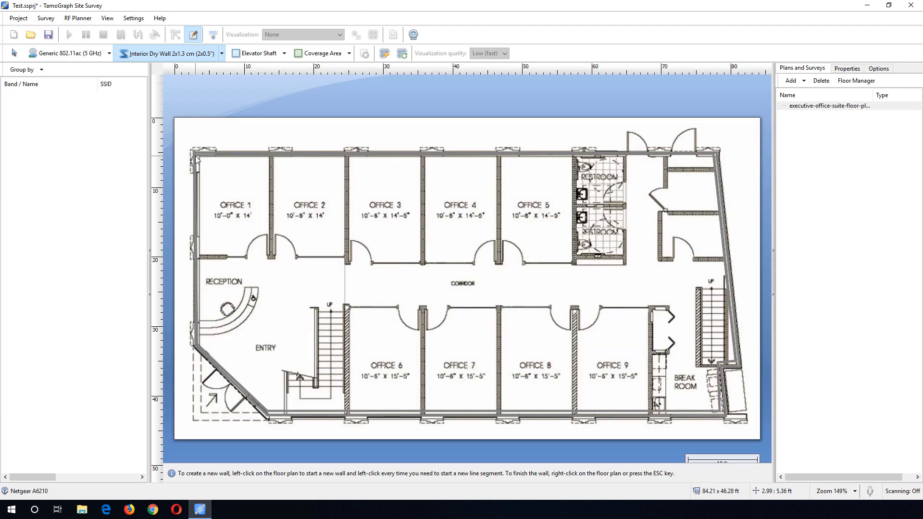
# - Draw an interior dry wall path along the corridor side of Offices 1–5, turning up the restroom wall
pyautogui.click(197, 258)
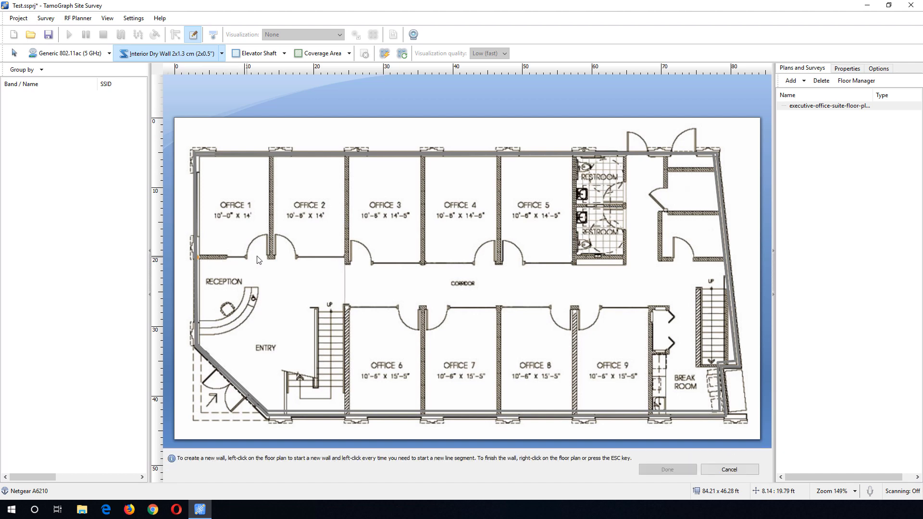
pyautogui.click(344, 256)
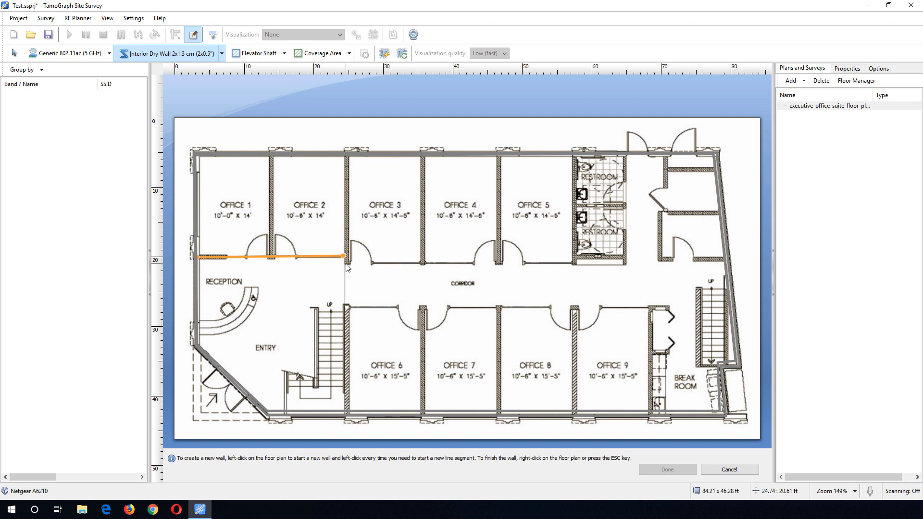
pyautogui.click(345, 263)
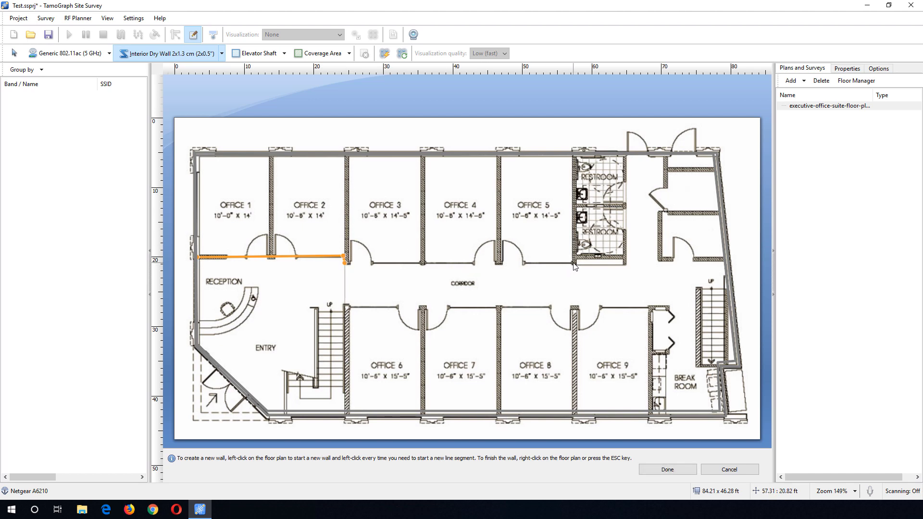
pyautogui.click(624, 263)
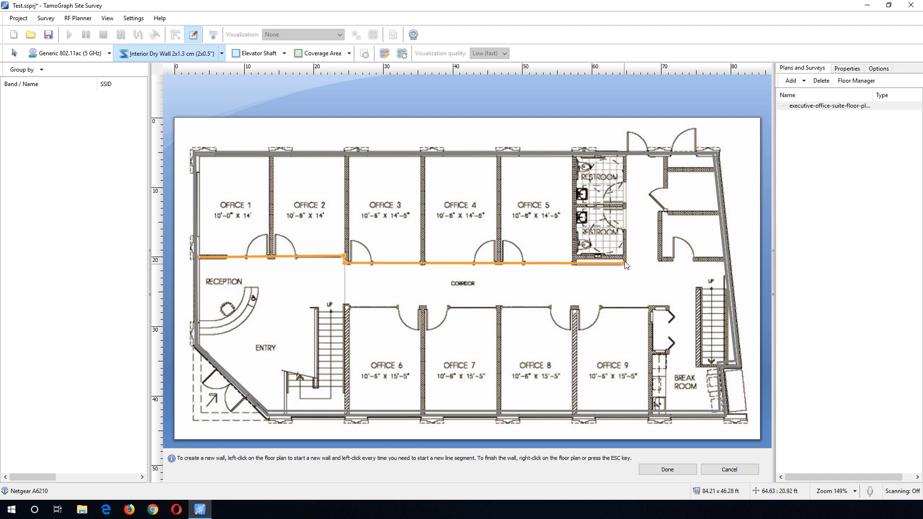
pyautogui.click(624, 155)
pyautogui.rightClick(182, 179)
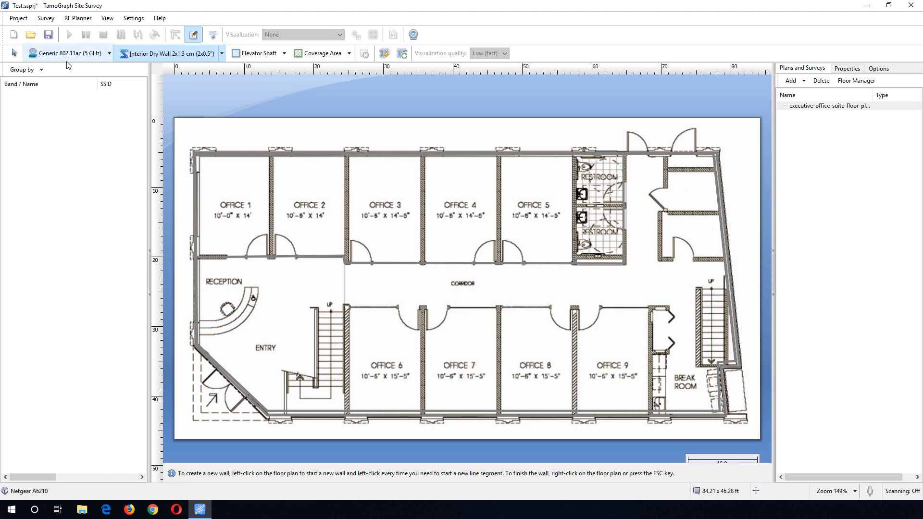
# - Switch walls to line mode and draw the dividing walls between Office 1, Office 2 and Office 3
pyautogui.click(222, 53)
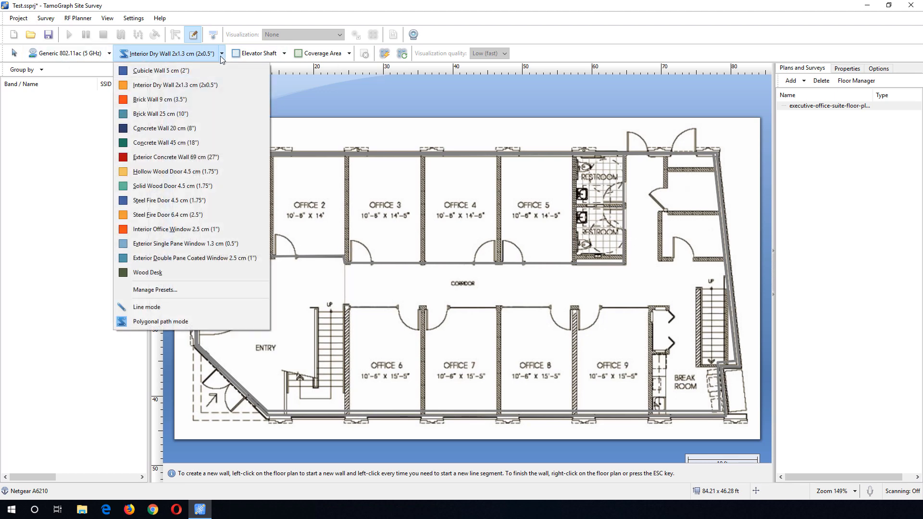
pyautogui.click(192, 306)
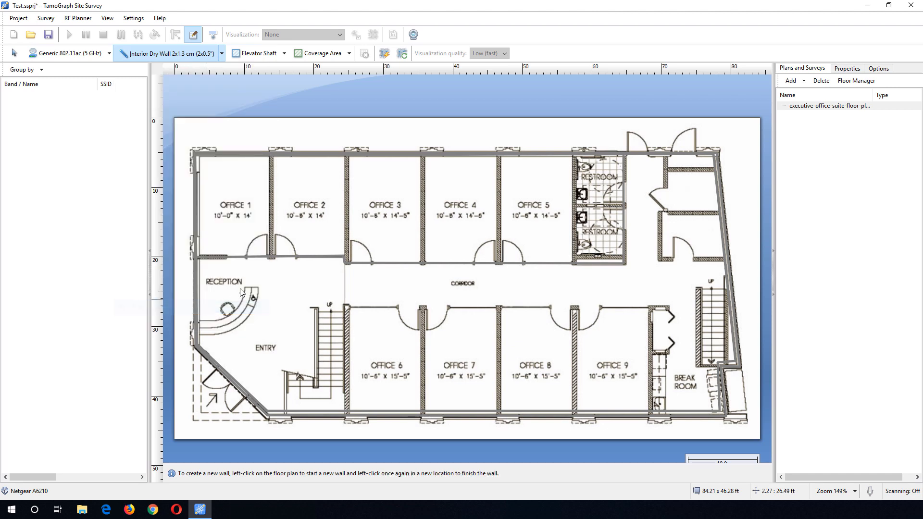
pyautogui.click(271, 258)
pyautogui.click(273, 162)
pyautogui.click(349, 161)
# - Draw the dividing walls between Office 3, Office 4, Office 5 and the restrooms
pyautogui.click(422, 265)
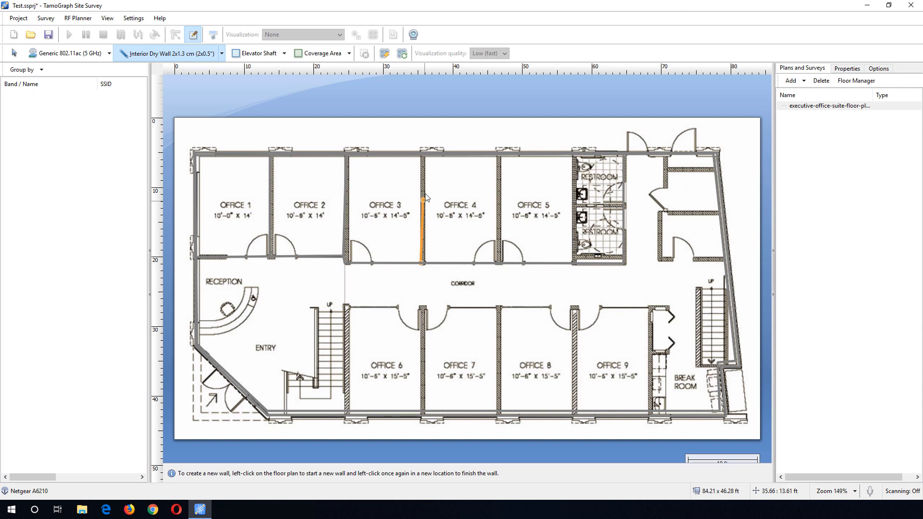
pyautogui.click(425, 157)
pyautogui.click(498, 156)
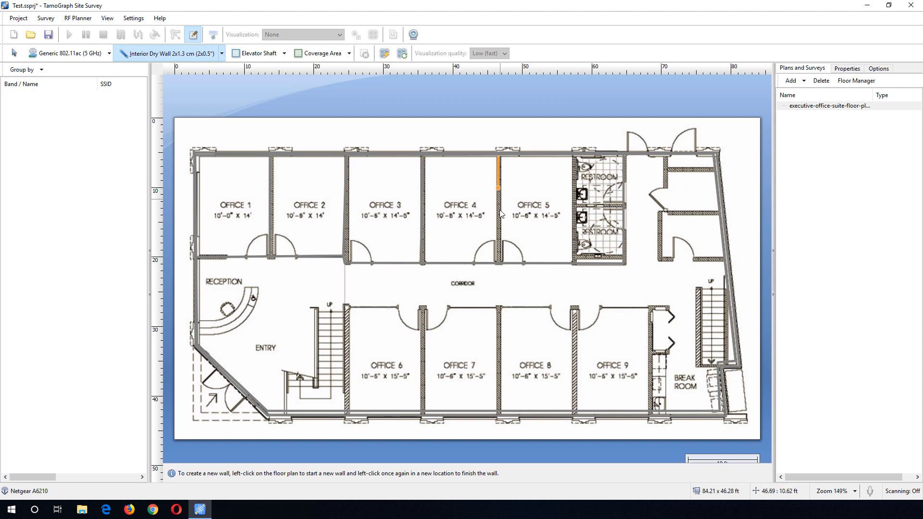
pyautogui.click(499, 266)
pyautogui.click(574, 155)
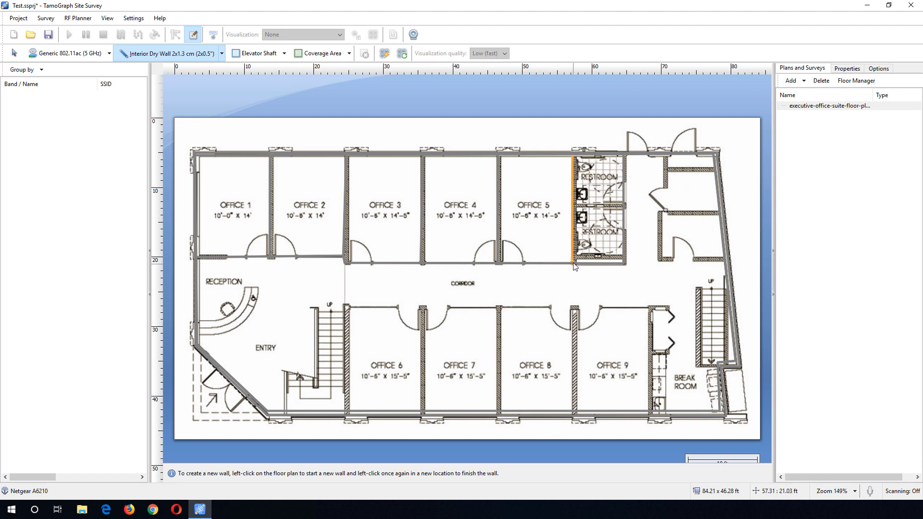
pyautogui.click(574, 266)
# - Draw the wall between the two restrooms and the walls of the small rooms east of the restrooms
pyautogui.click(625, 206)
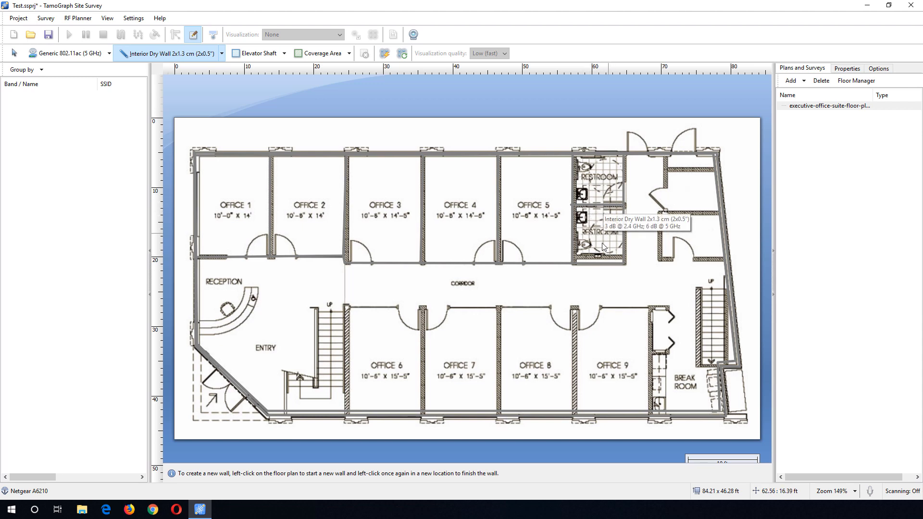
pyautogui.click(665, 157)
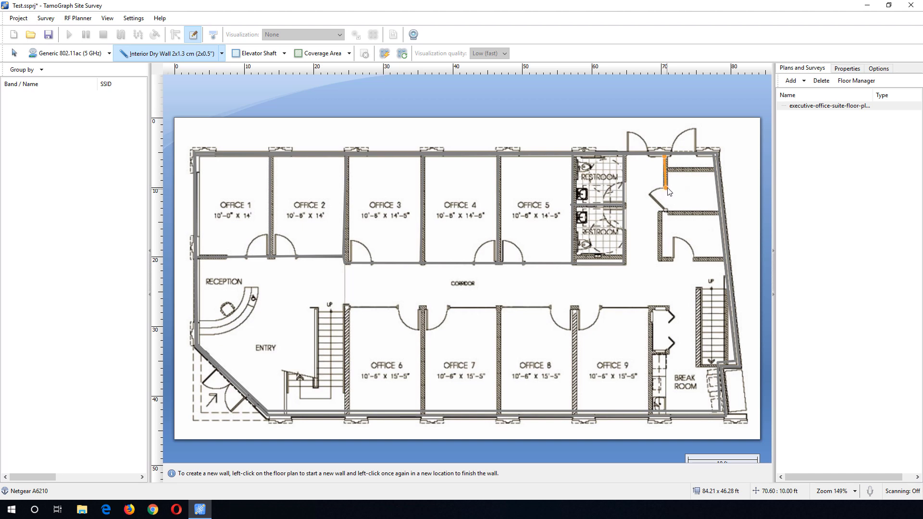
pyautogui.click(666, 188)
pyautogui.click(666, 169)
pyautogui.click(715, 169)
pyautogui.click(719, 213)
pyautogui.click(661, 215)
pyautogui.click(660, 262)
pyautogui.click(724, 264)
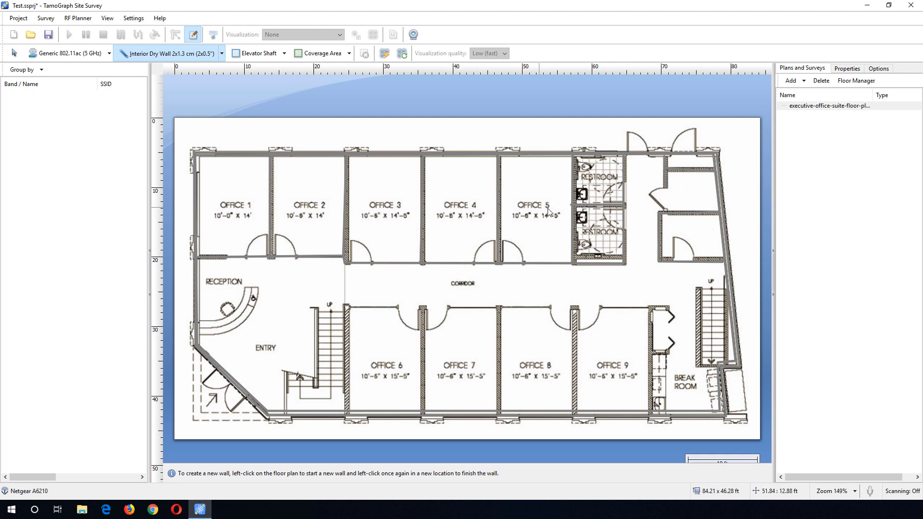
# - Draw a Coverage and Deployment Area in polygon mode tracing the building's outline
pyautogui.click(349, 53)
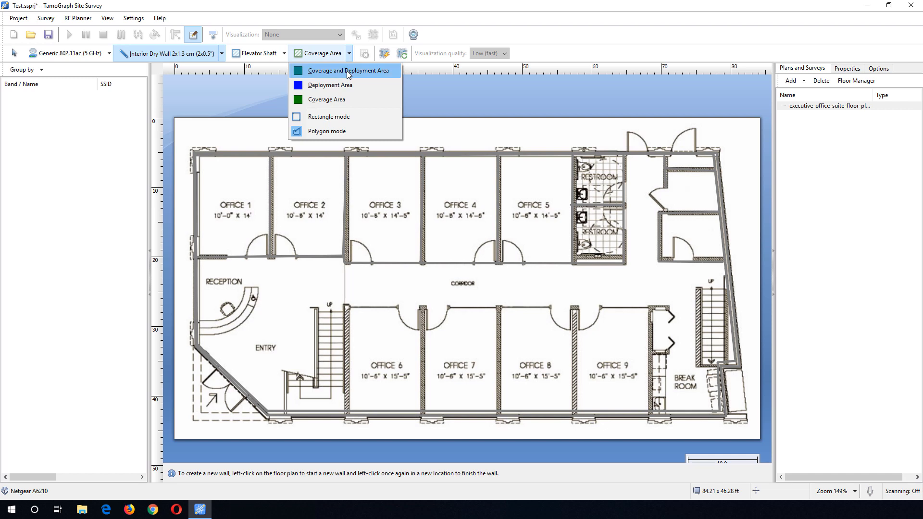
pyautogui.click(347, 71)
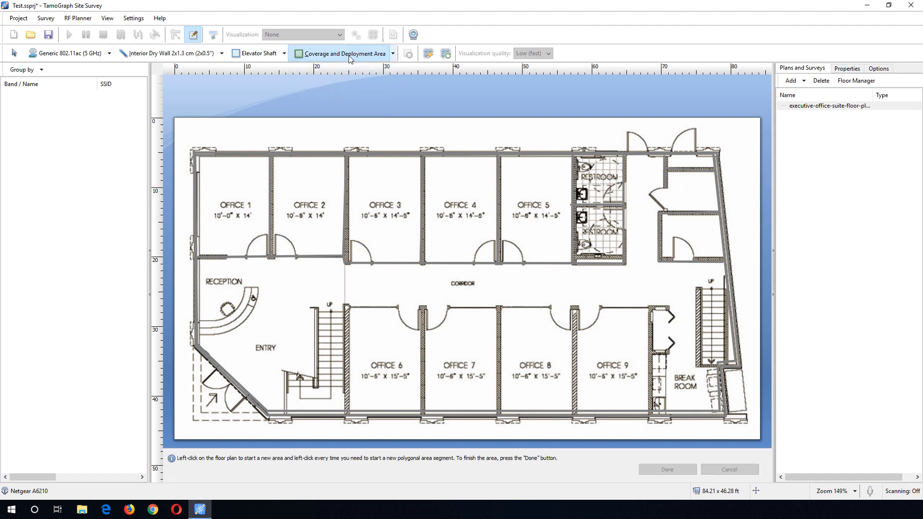
pyautogui.click(393, 53)
pyautogui.click(365, 130)
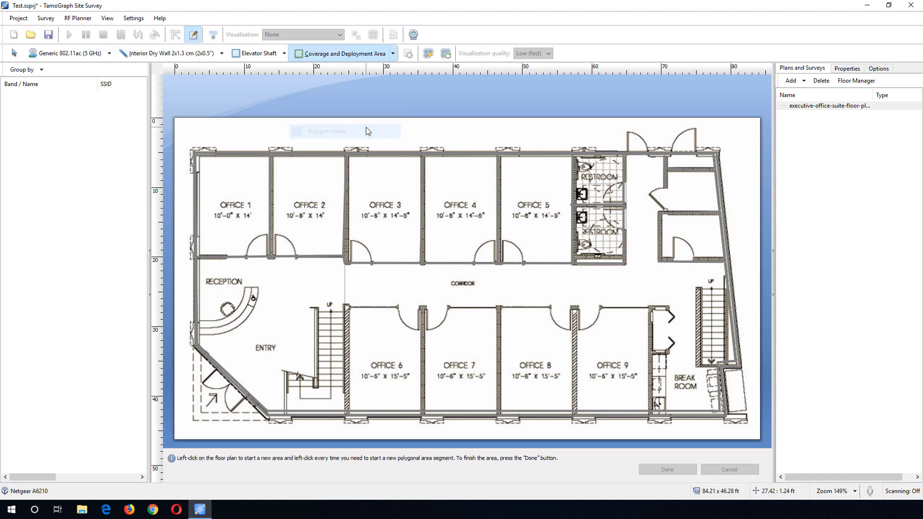
pyautogui.click(193, 152)
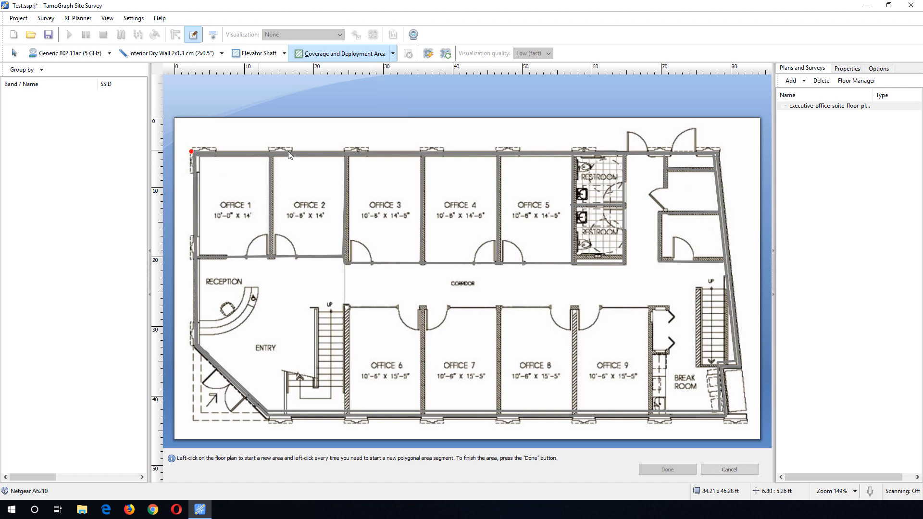
pyautogui.click(717, 152)
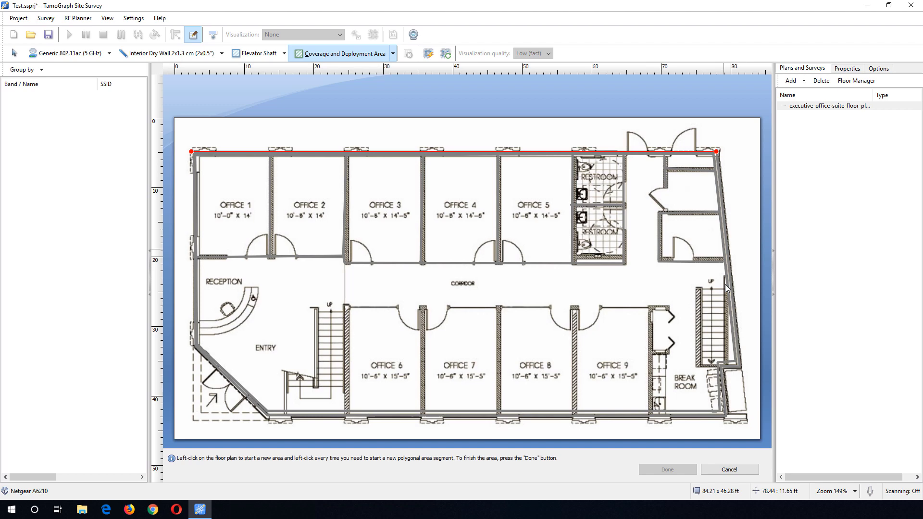
pyautogui.click(741, 367)
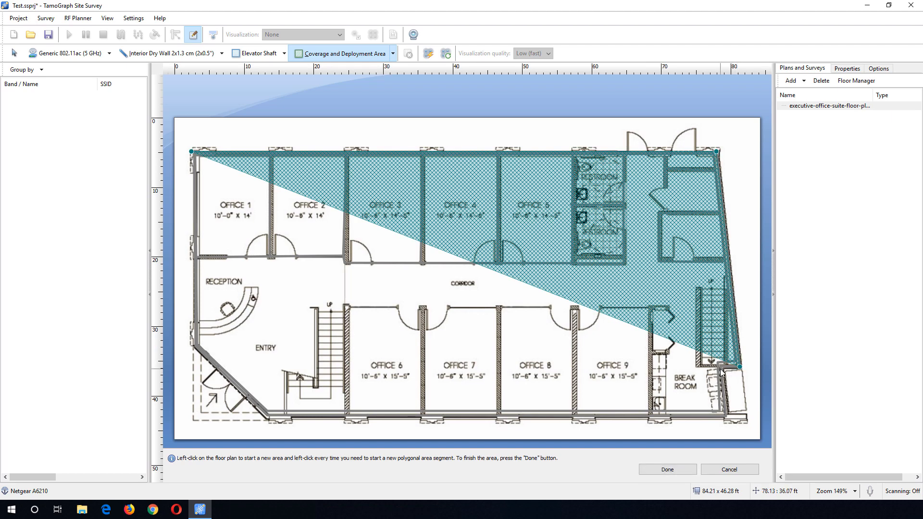
pyautogui.click(720, 368)
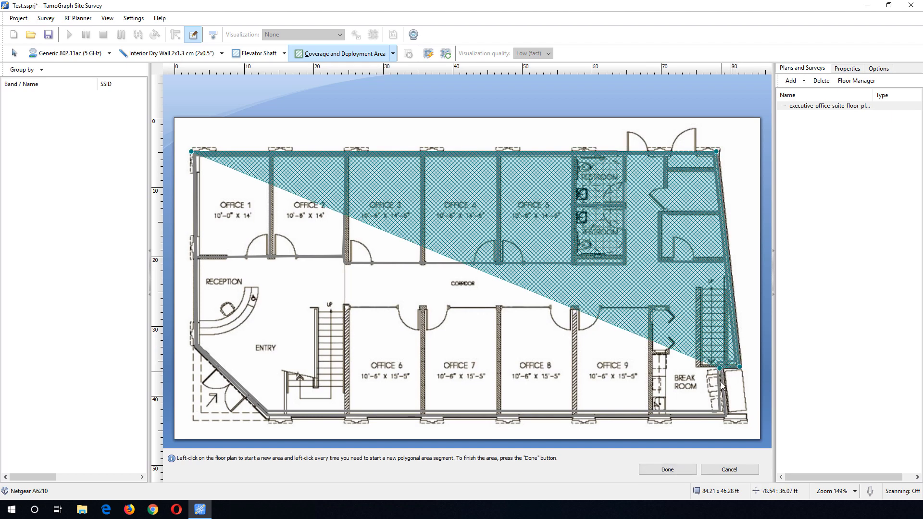
pyautogui.click(726, 416)
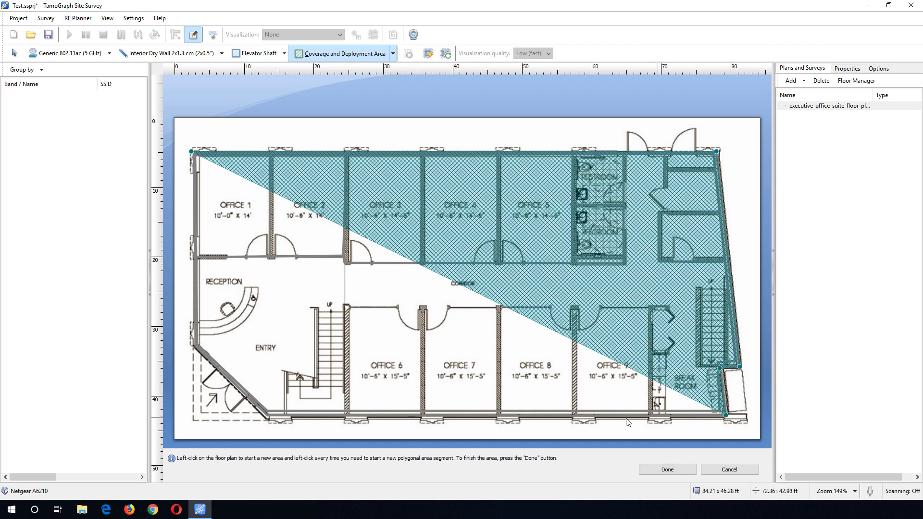
pyautogui.click(266, 415)
pyautogui.doubleClick(195, 345)
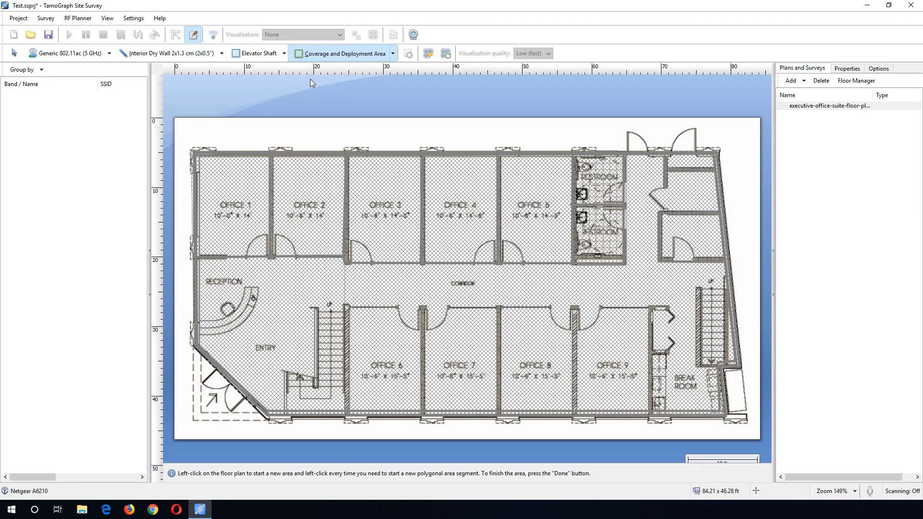
# - Hide the AP Automatic Placement Areas and the walls among the displayed virtual objects
pyautogui.click(114, 19)
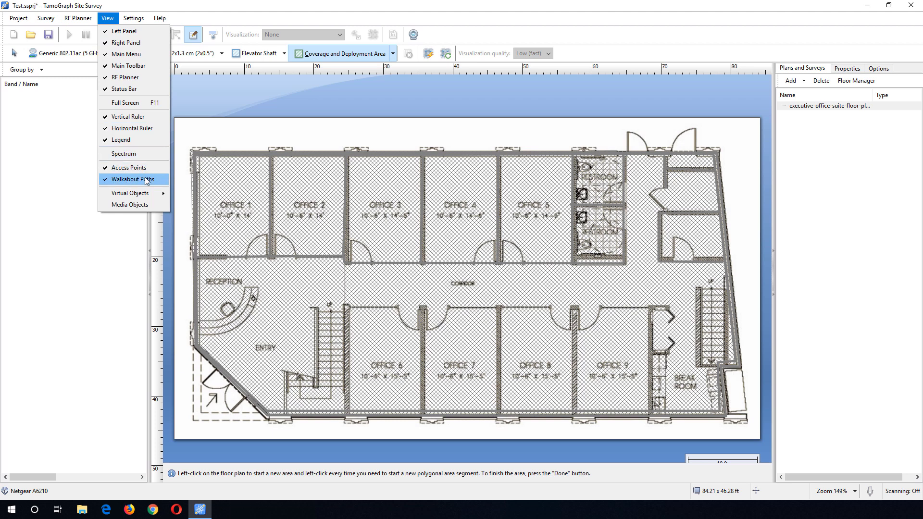
pyautogui.moveTo(145, 194)
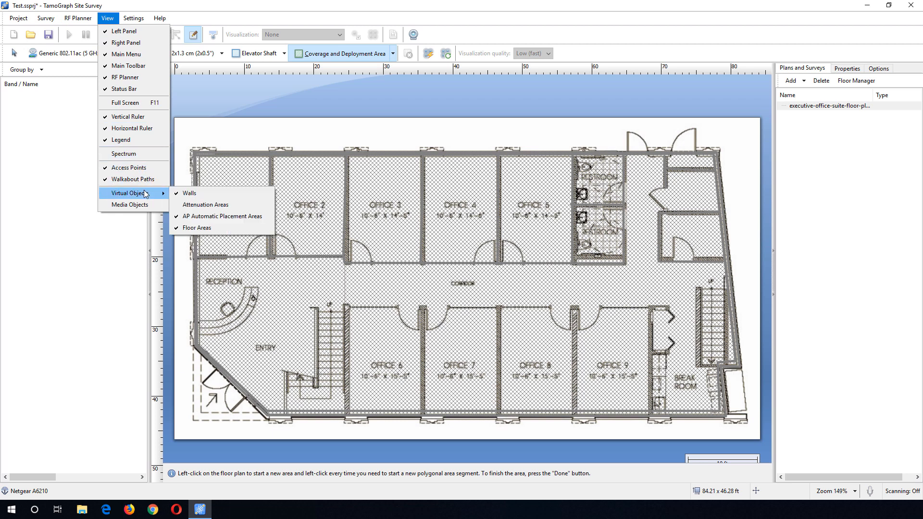
pyautogui.click(214, 218)
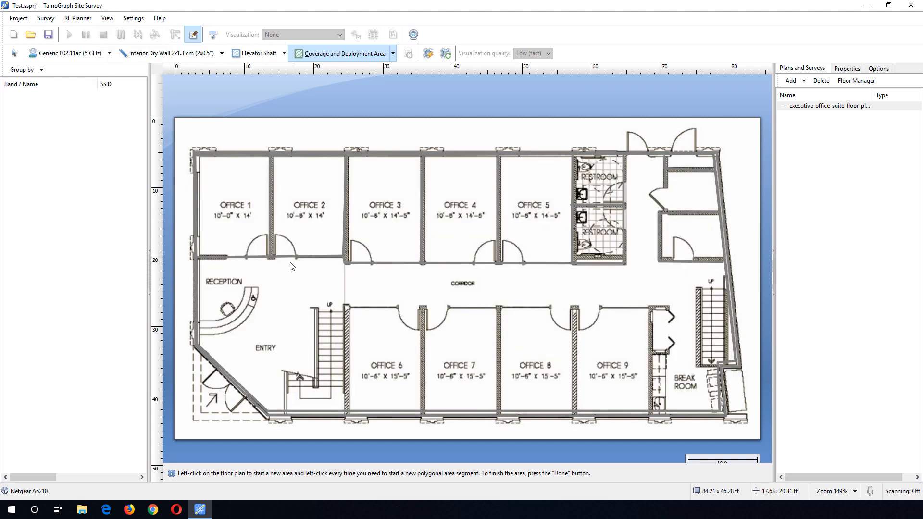
pyautogui.click(107, 18)
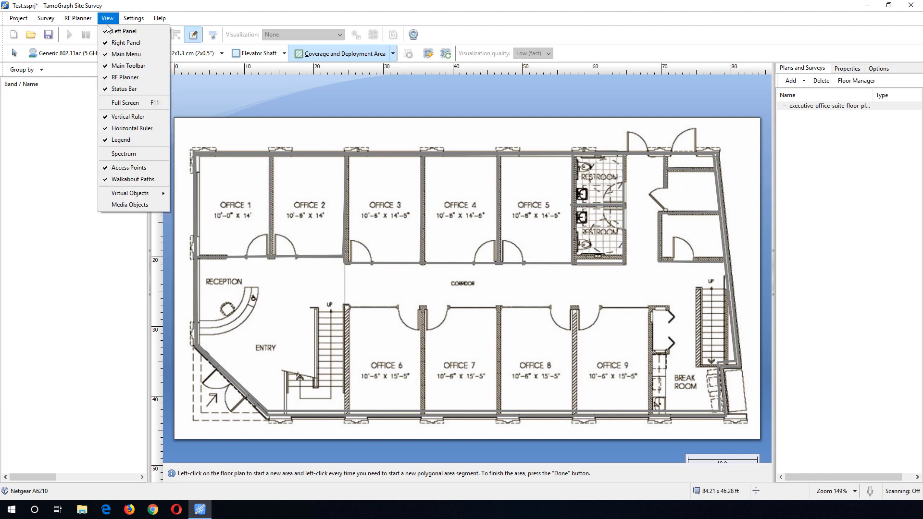
pyautogui.click(205, 196)
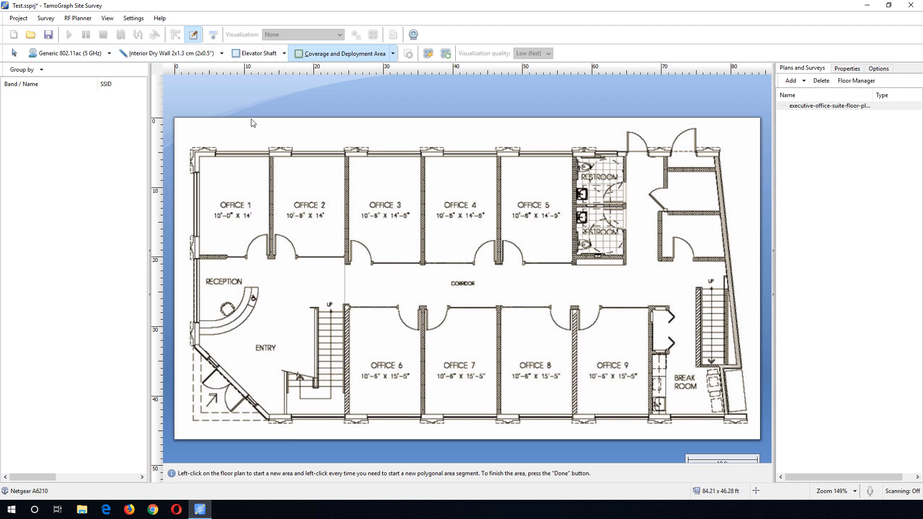
# - Start AP Automatic Placement with Capacity (simple) planning and set the 5 GHz radio power to 10 dBm / 10 mW
pyautogui.click(78, 18)
pyautogui.click(82, 36)
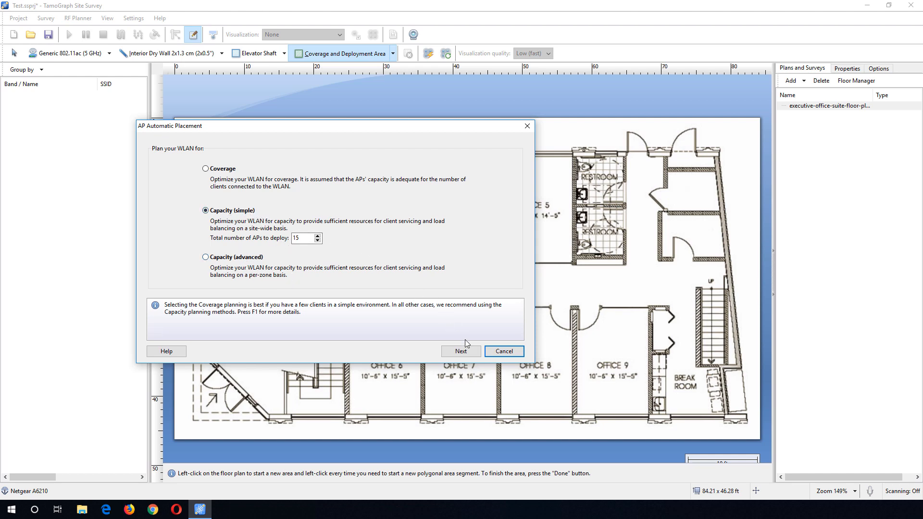
pyautogui.click(461, 351)
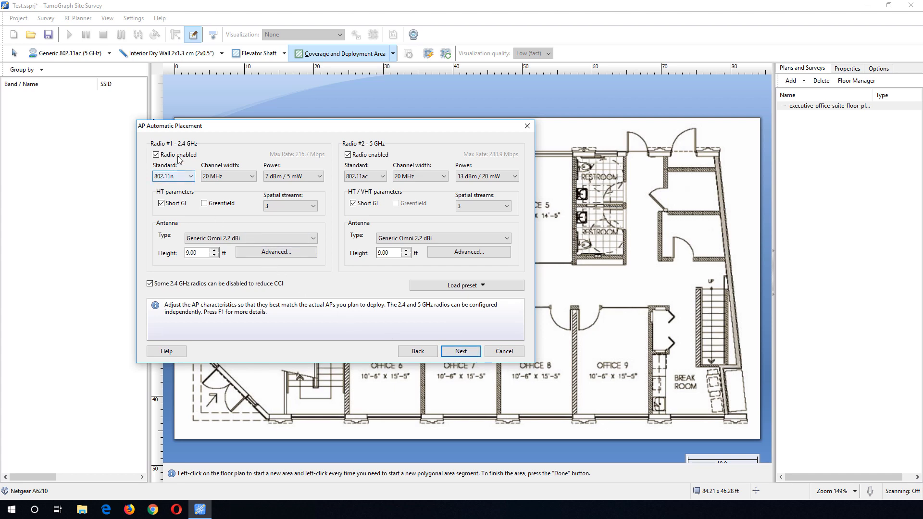
pyautogui.click(313, 177)
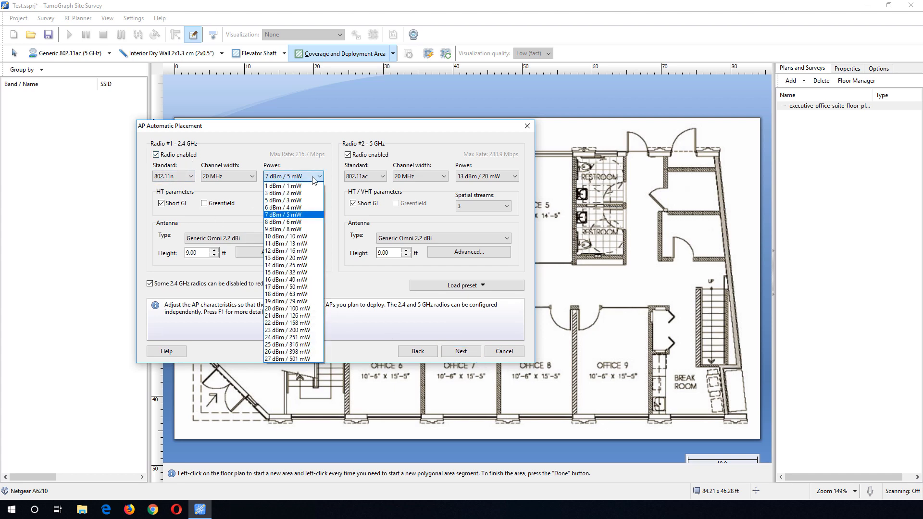
pyautogui.click(312, 179)
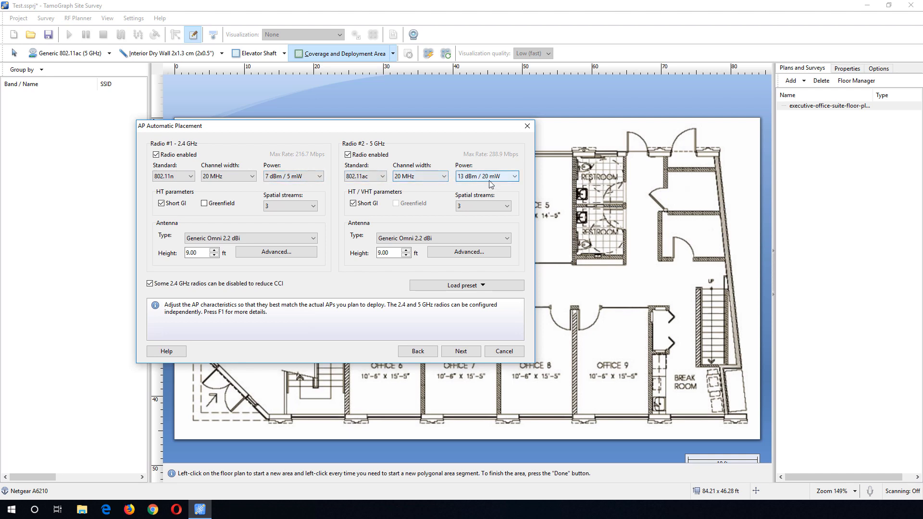
pyautogui.click(504, 178)
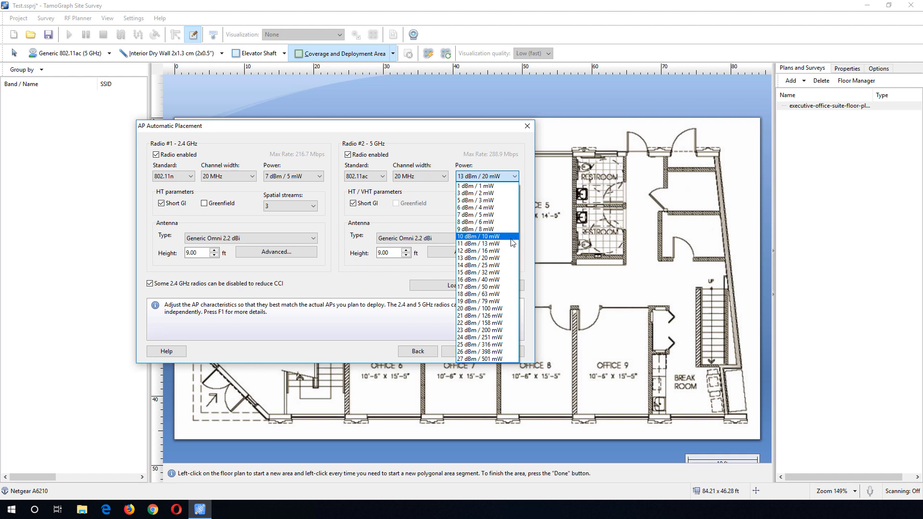
pyautogui.click(486, 236)
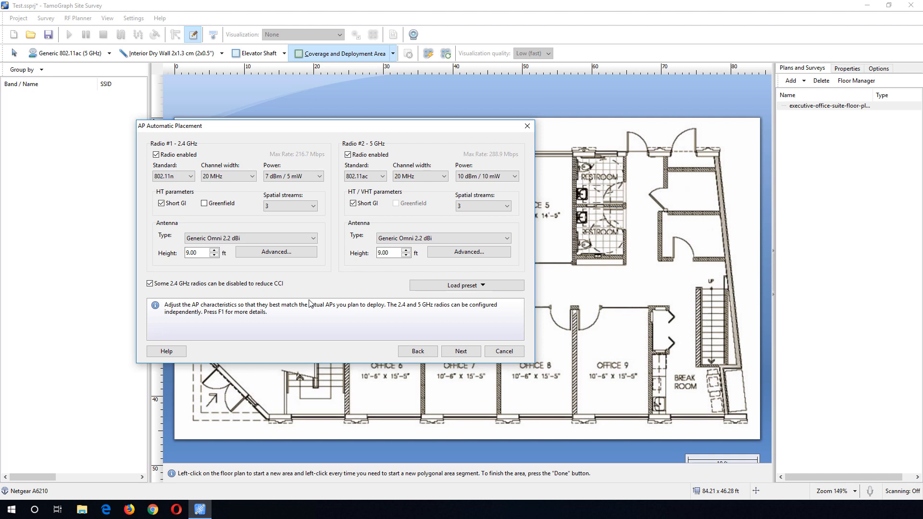
pyautogui.doubleClick(196, 253)
pyautogui.moveTo(393, 252); pyautogui.dragTo(358, 253)
pyautogui.click(462, 350)
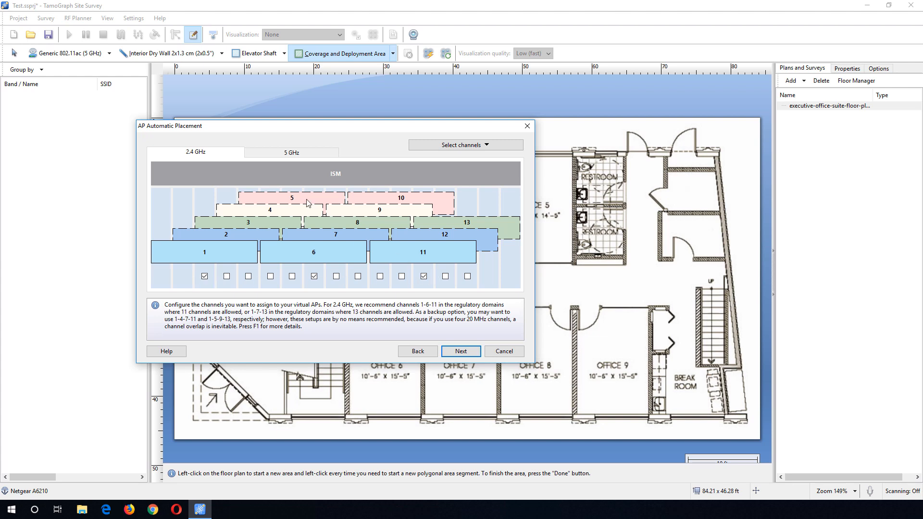
# - Enable 5 GHz channels 40, 48, 153 and 161 and disable channels 52 and 60
pyautogui.click(298, 153)
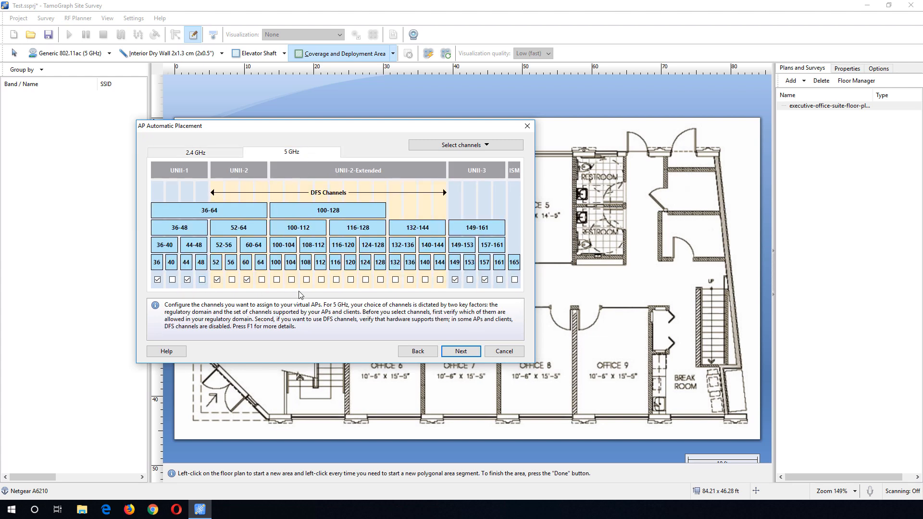
pyautogui.click(172, 280)
pyautogui.click(202, 279)
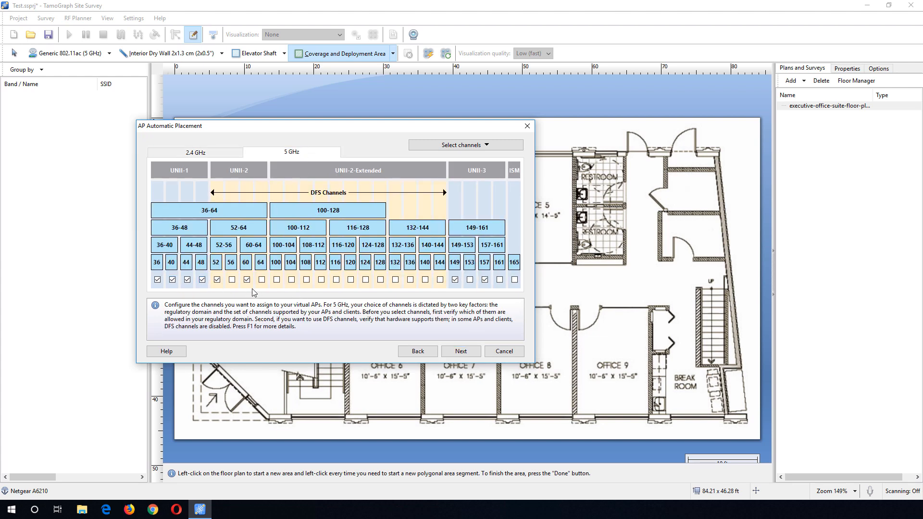
pyautogui.click(217, 279)
pyautogui.click(246, 280)
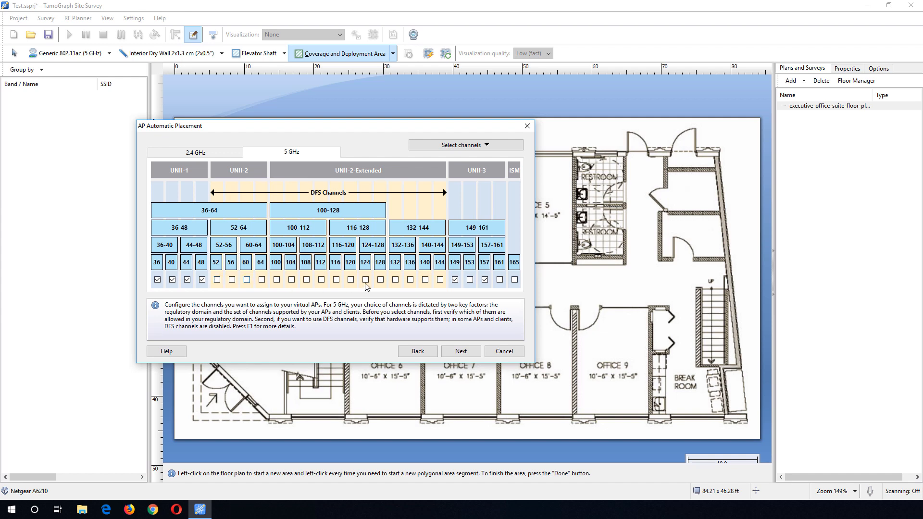
pyautogui.click(470, 279)
pyautogui.click(500, 280)
pyautogui.click(461, 352)
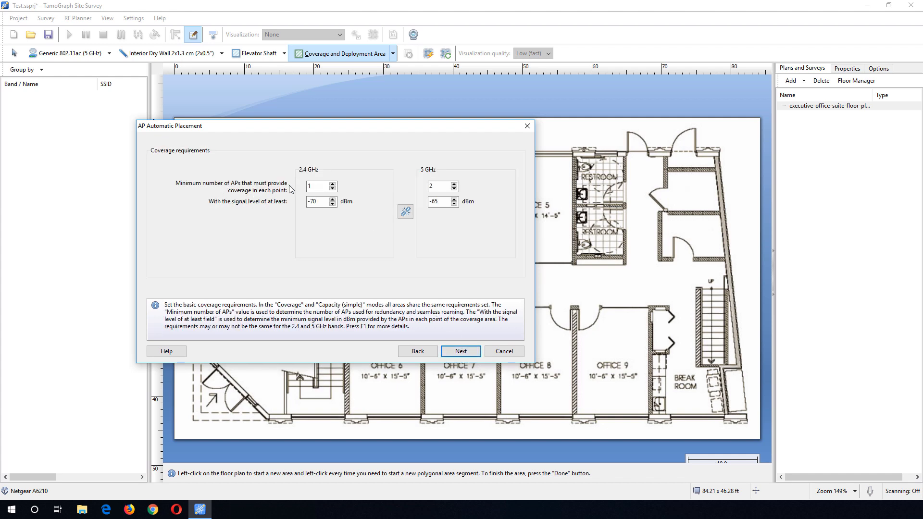
# - Set the 2.4 GHz minimum number of covering APs to 2 and finish the placement with High precision
pyautogui.moveTo(314, 187); pyautogui.dragTo(296, 189)
pyautogui.write('2')
pyautogui.moveTo(436, 187); pyautogui.dragTo(424, 189)
pyautogui.click(469, 353)
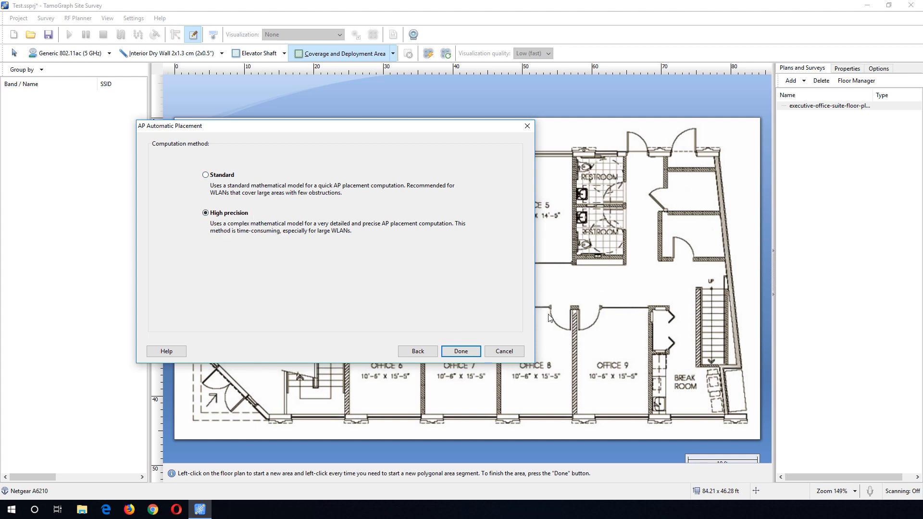
pyautogui.click(469, 352)
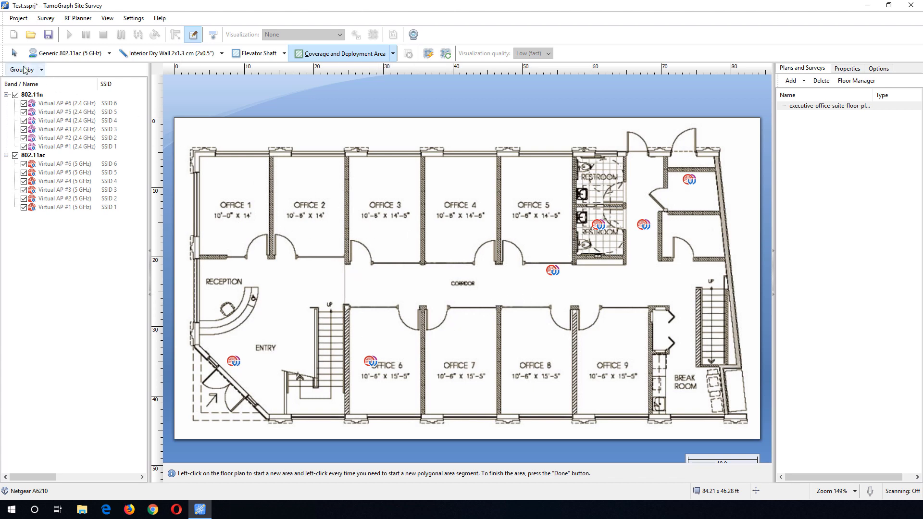
# - View the Signal Level and then the AP Coverage Areas visualizations
pyautogui.click(14, 53)
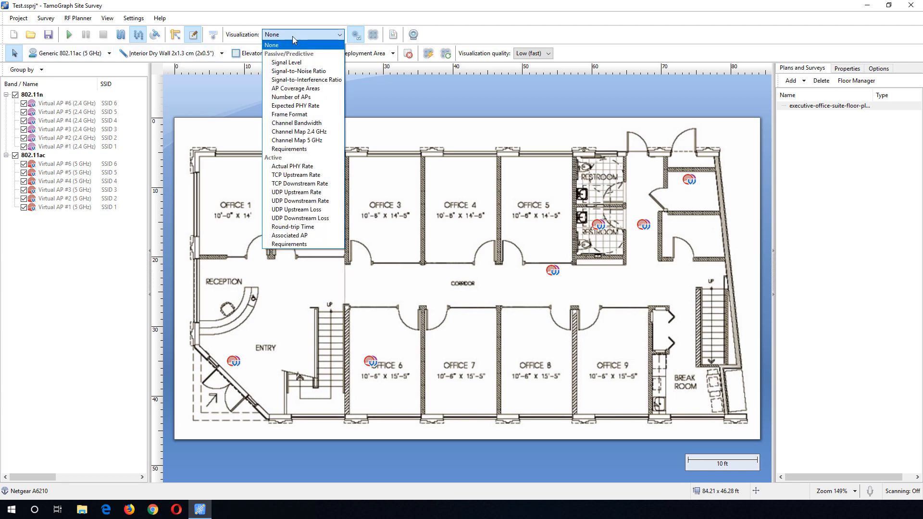
pyautogui.click(288, 62)
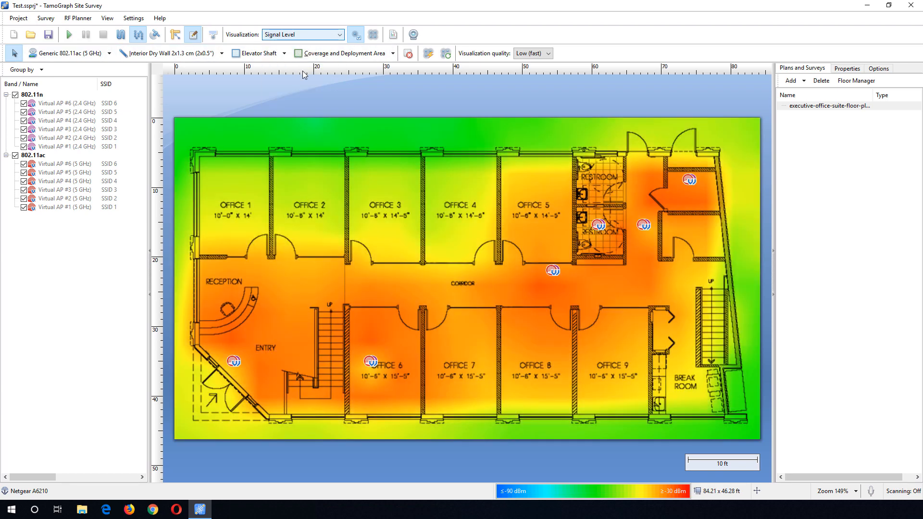
pyautogui.click(316, 36)
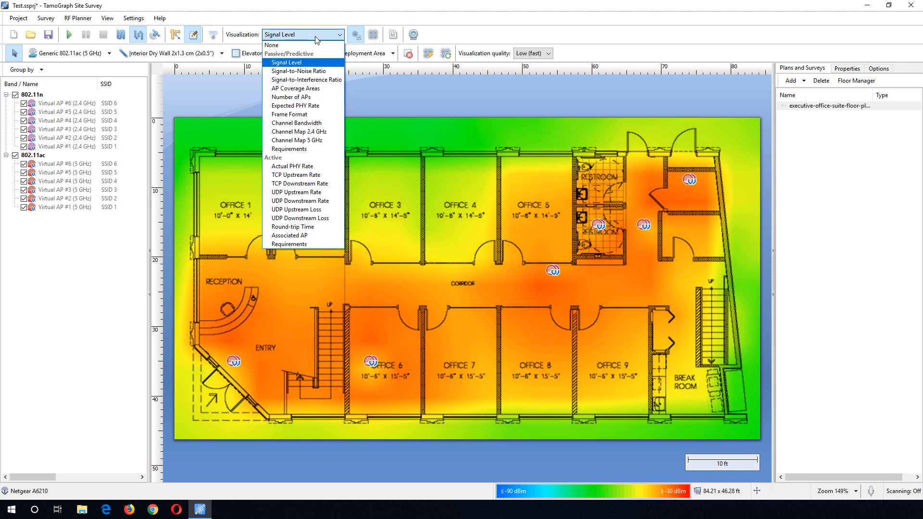
pyautogui.click(319, 90)
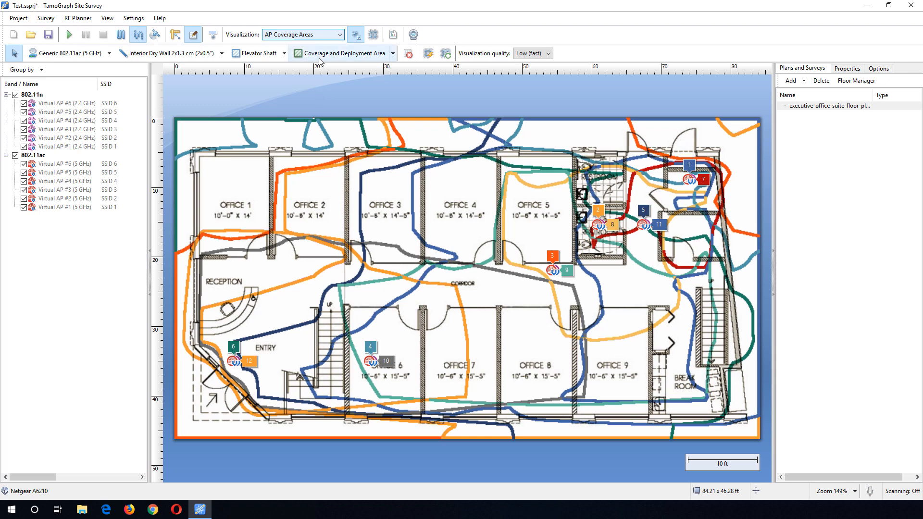
# - Show the Number of APs visualization applied only to the selected 802.11n virtual APs
pyautogui.click(319, 34)
pyautogui.scroll(1, 317, 77)
pyautogui.click(316, 96)
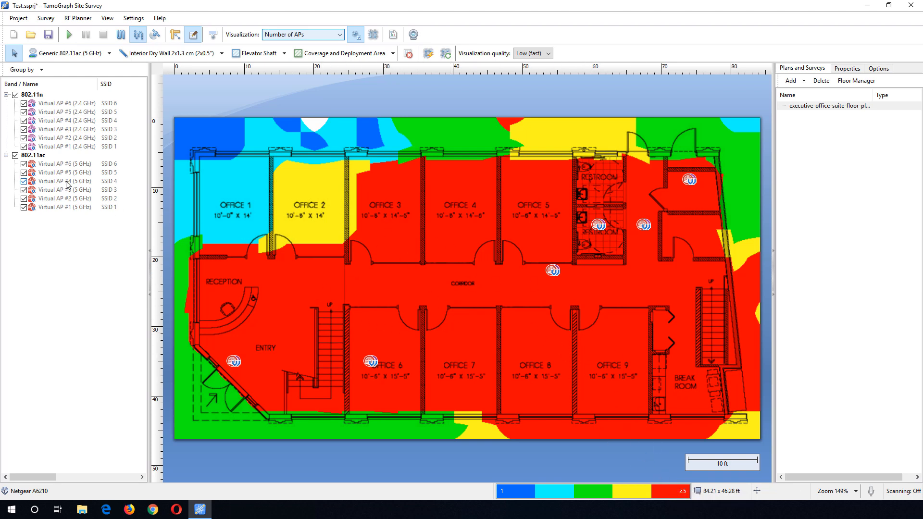
pyautogui.click(14, 156)
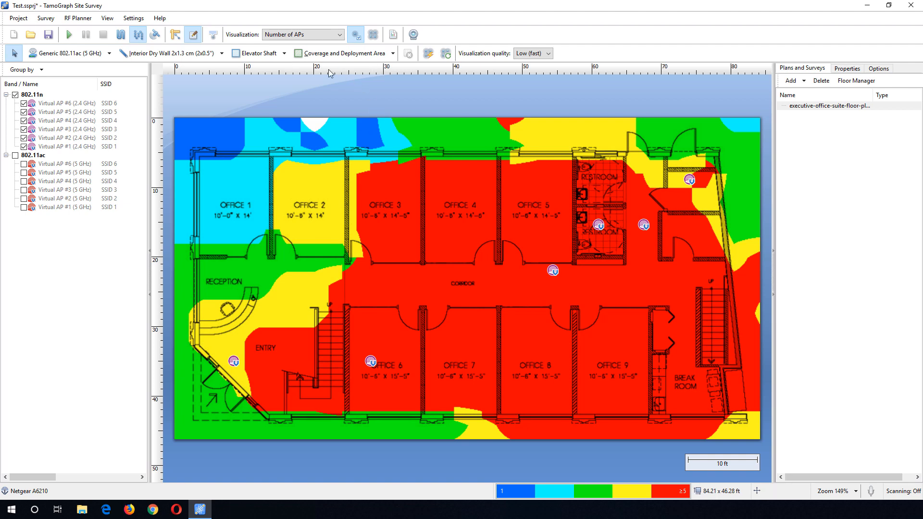
pyautogui.click(355, 35)
# - Toggle individual 2.4 GHz virtual APs off and back on to compare their effect on the Number of APs map
pyautogui.click(24, 130)
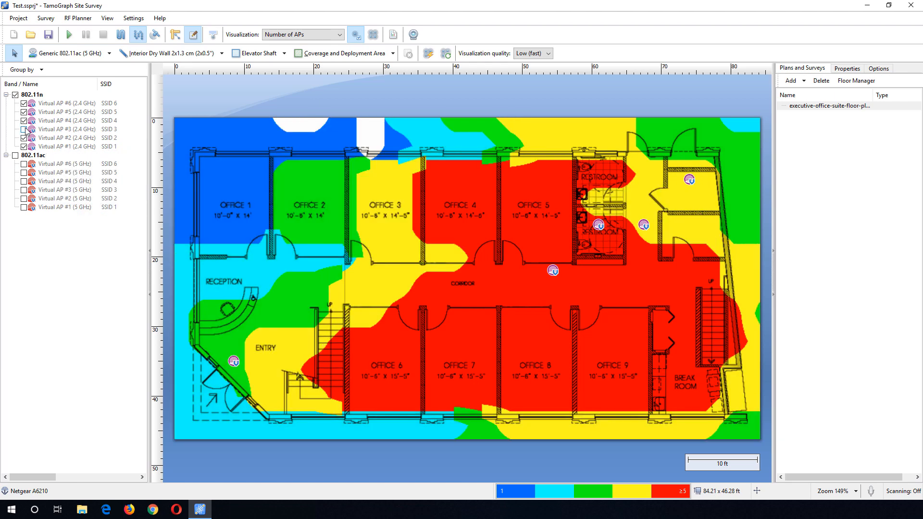
pyautogui.click(24, 130)
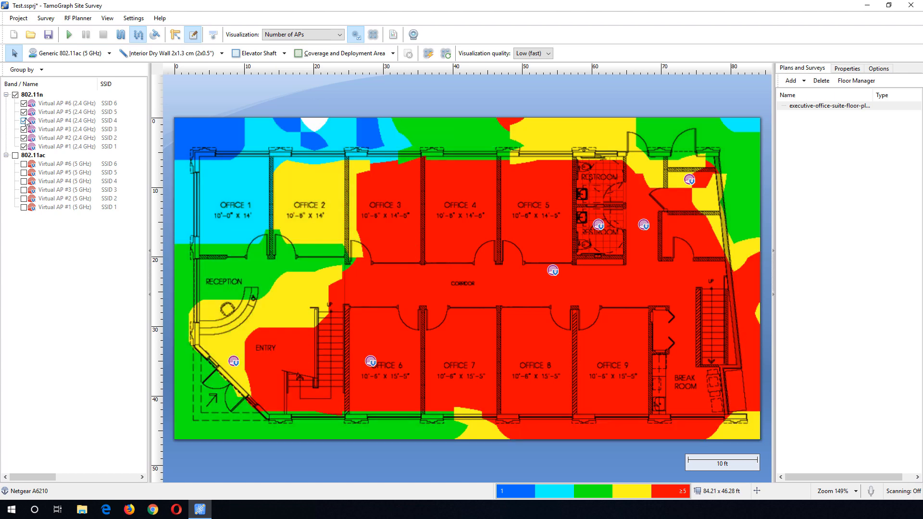
pyautogui.click(23, 120)
pyautogui.click(24, 120)
pyautogui.click(24, 112)
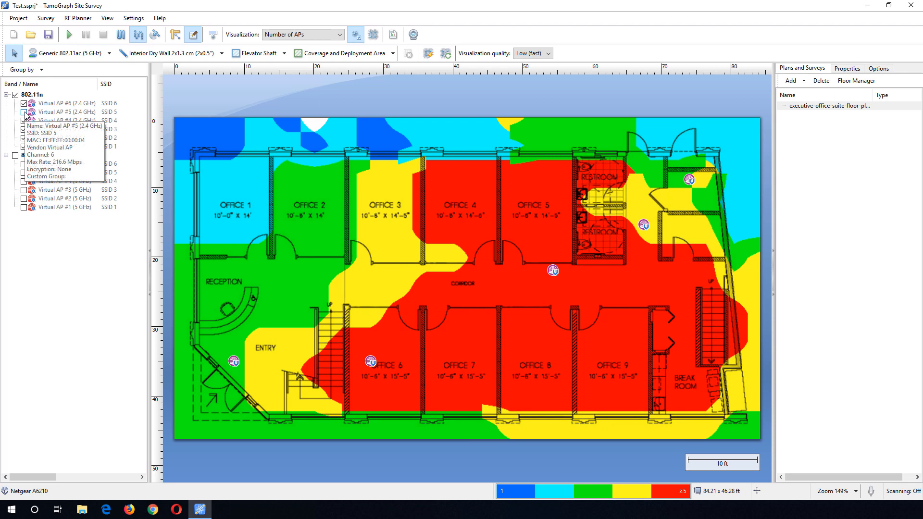
pyautogui.click(24, 112)
pyautogui.click(24, 146)
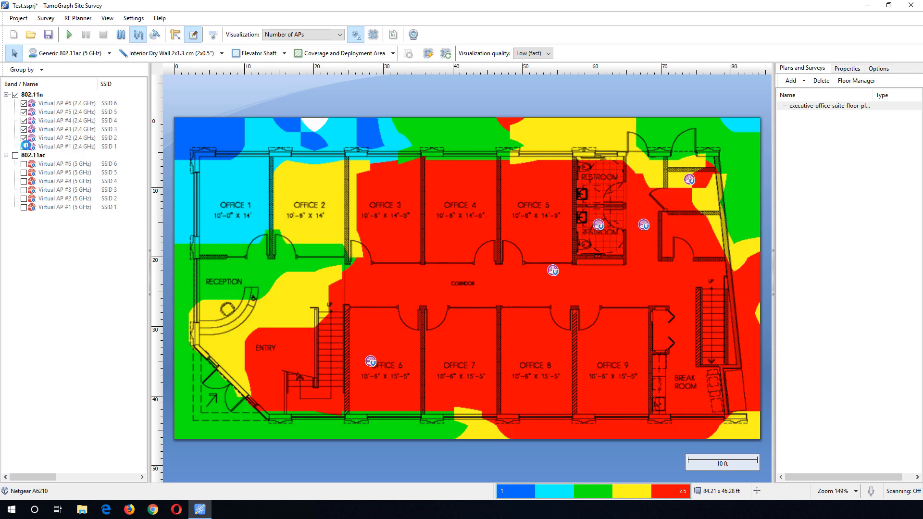
pyautogui.click(24, 146)
# - Switch to the Signal Level visualization and exclude Virtual AP #2 (2.4 GHz) from it
pyautogui.click(291, 35)
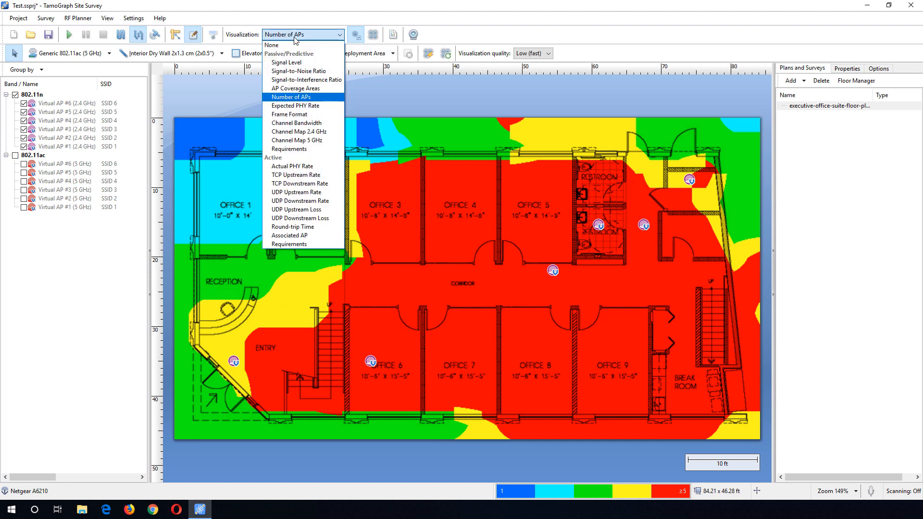
pyautogui.click(292, 63)
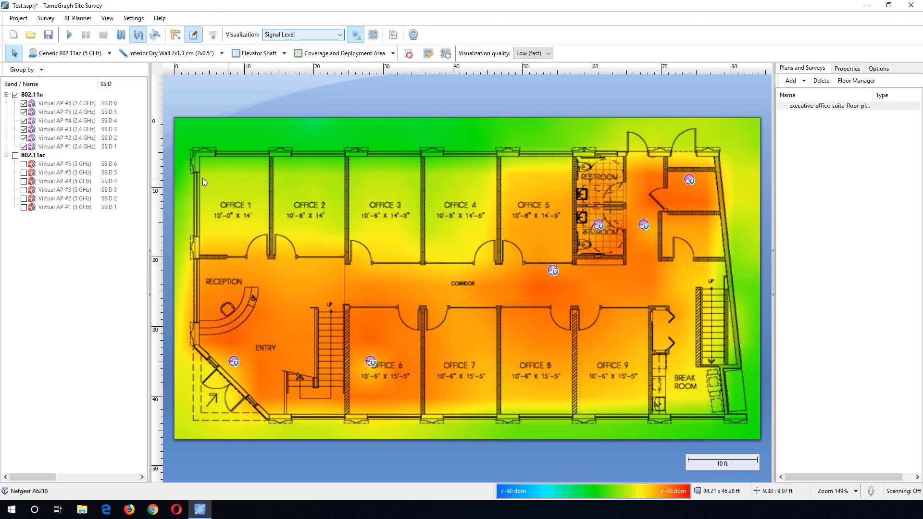
pyautogui.click(23, 129)
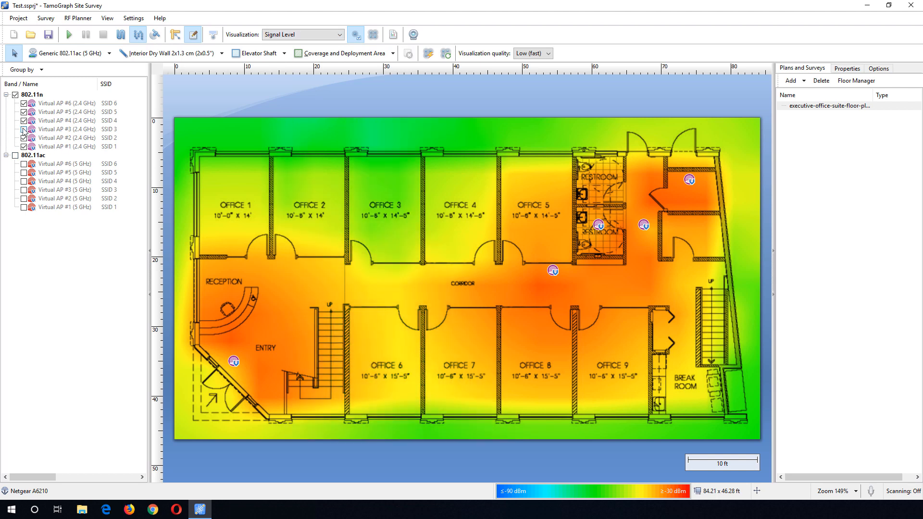
pyautogui.click(24, 130)
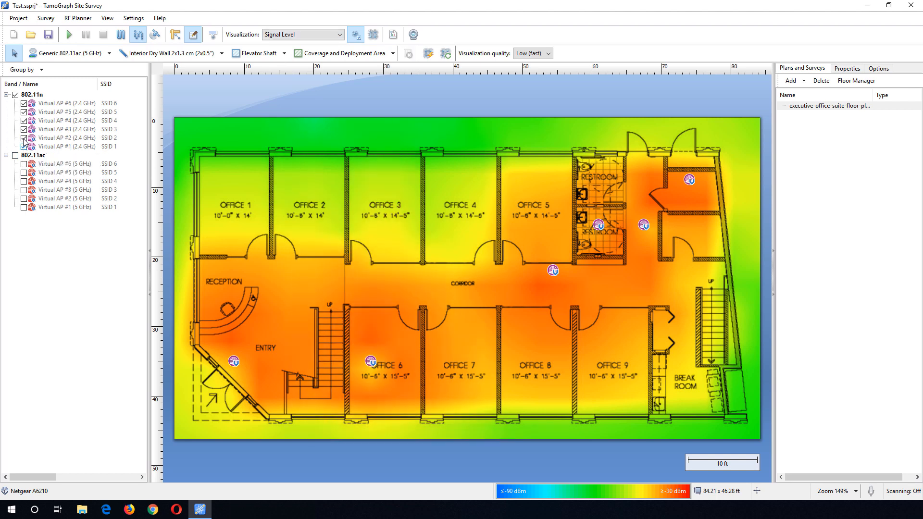
pyautogui.click(24, 138)
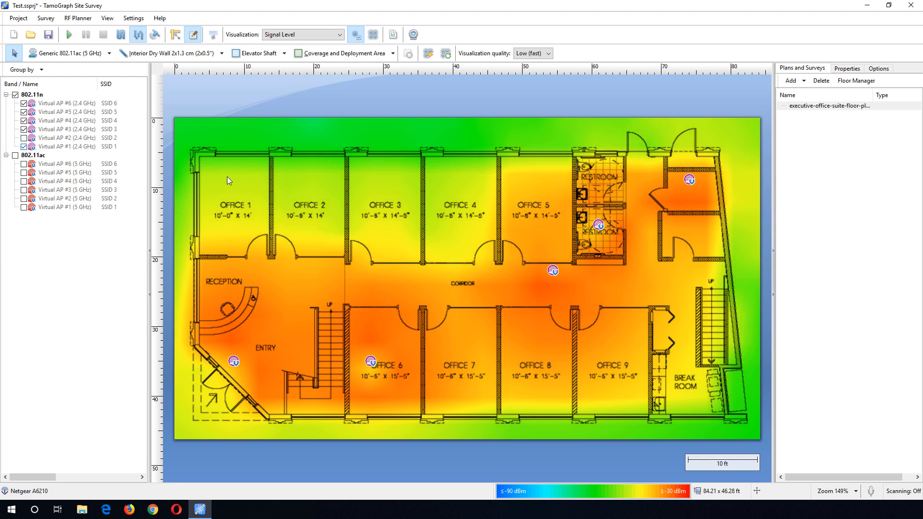